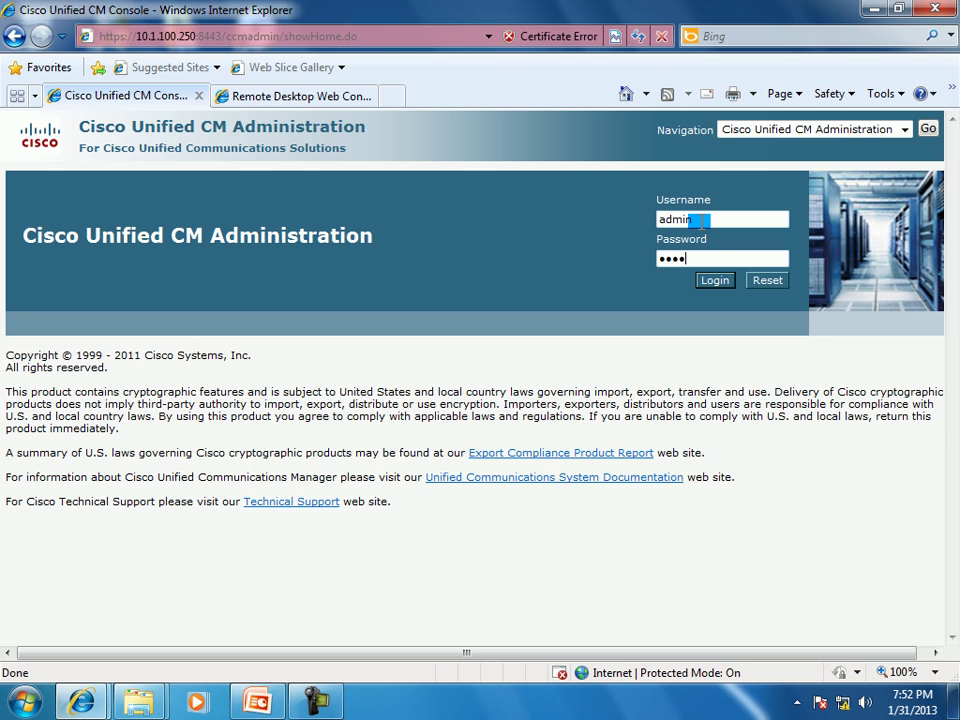
# Log in to Cisco Unified CM Administration as admin by submitting the account password
pyautogui.press('Return')
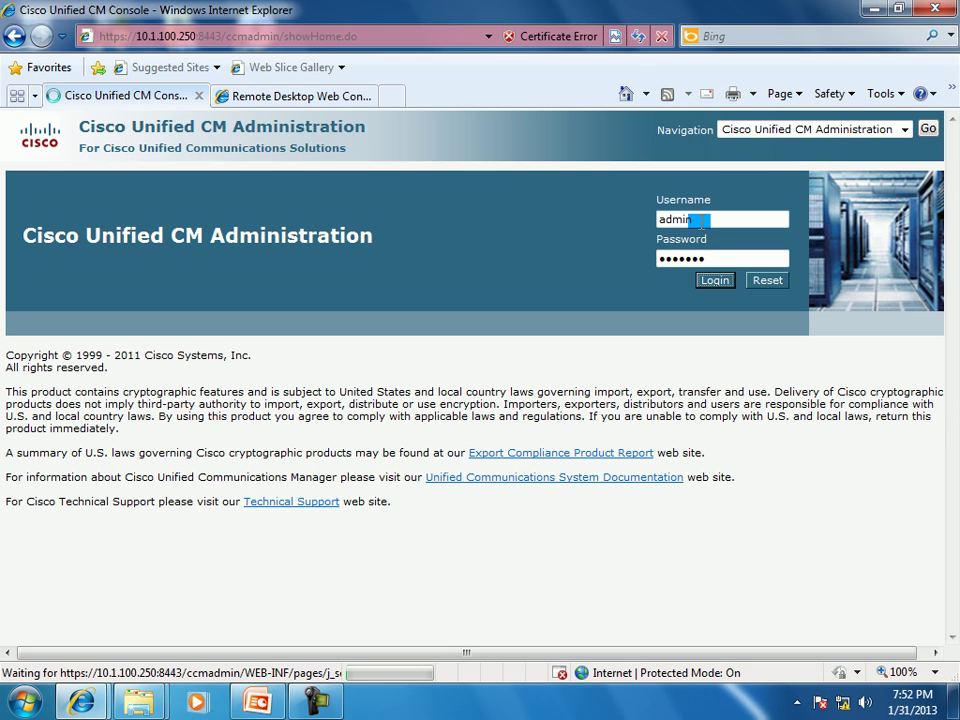
pyautogui.moveTo(701, 225); pyautogui.dragTo(693, 222)
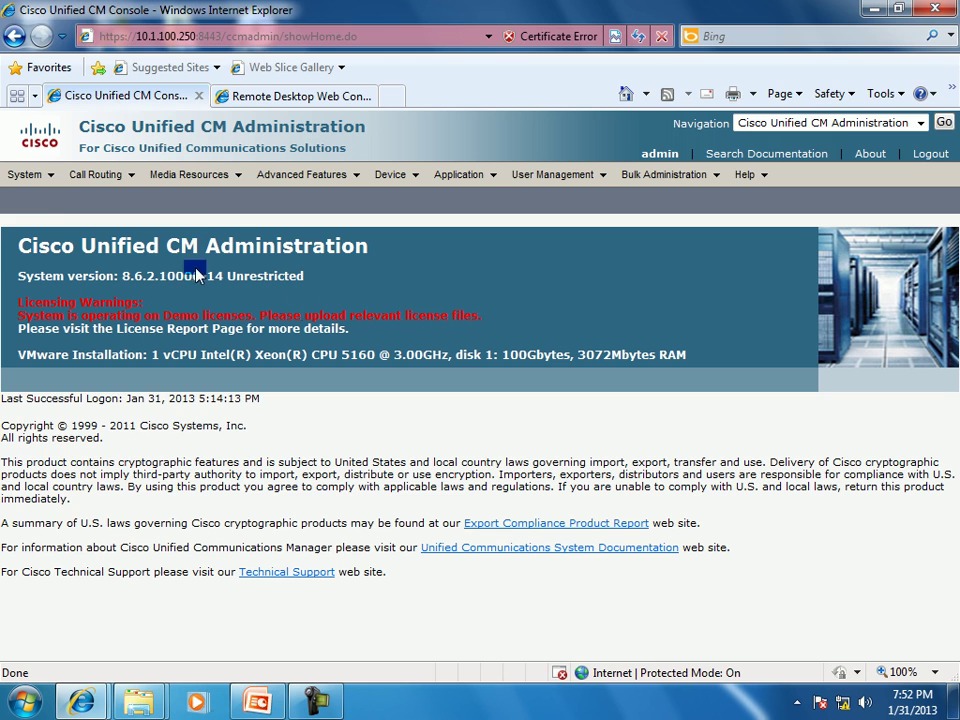
# In the enterprise parameters, choose SCCP as the Auto Registration Phone Protocol and save the configuration
pyautogui.moveTo(37, 178)
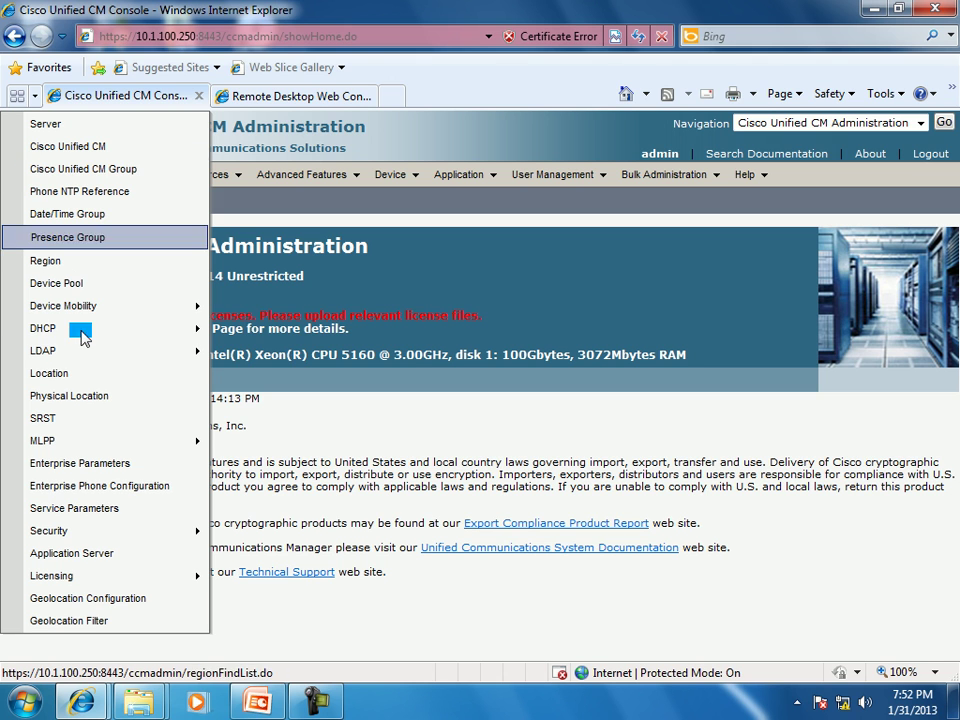
pyautogui.click(107, 463)
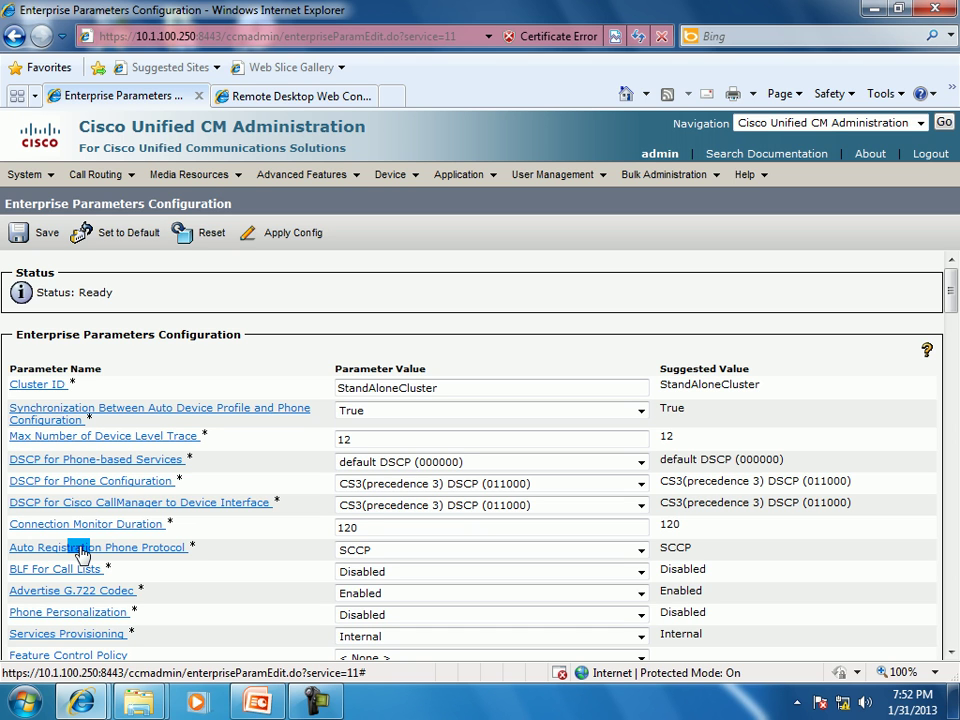
pyautogui.click(360, 552)
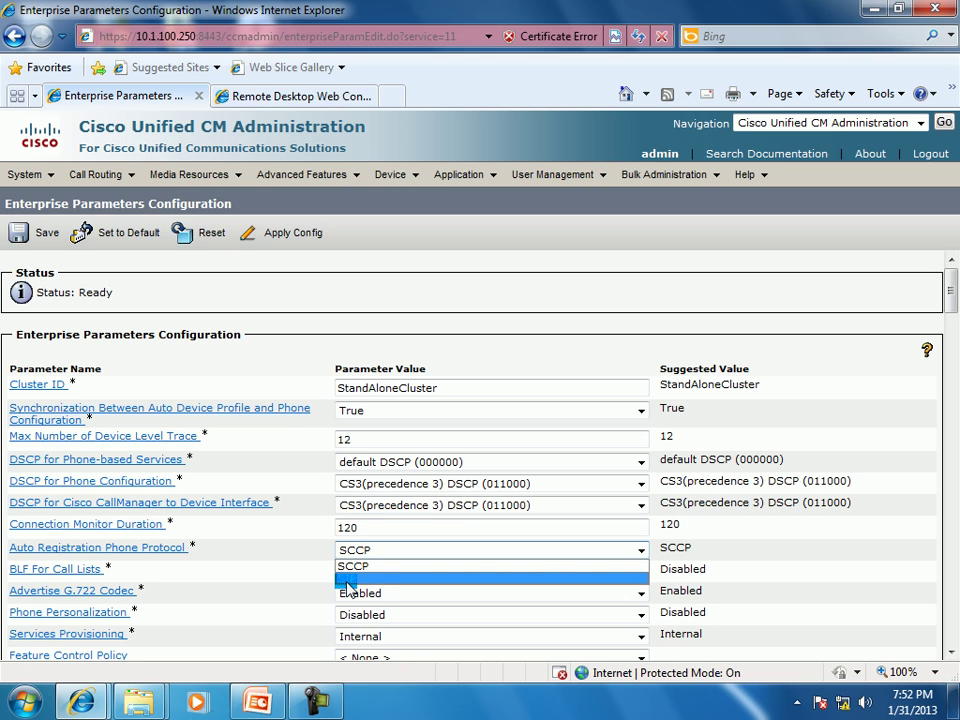
pyautogui.click(350, 567)
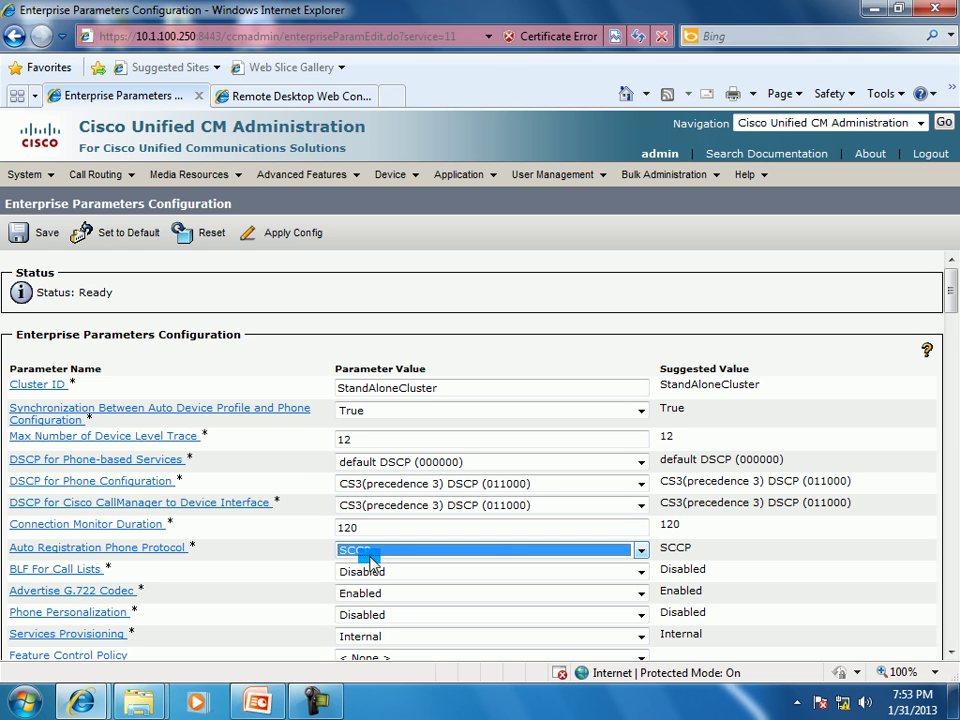
pyautogui.click(37, 234)
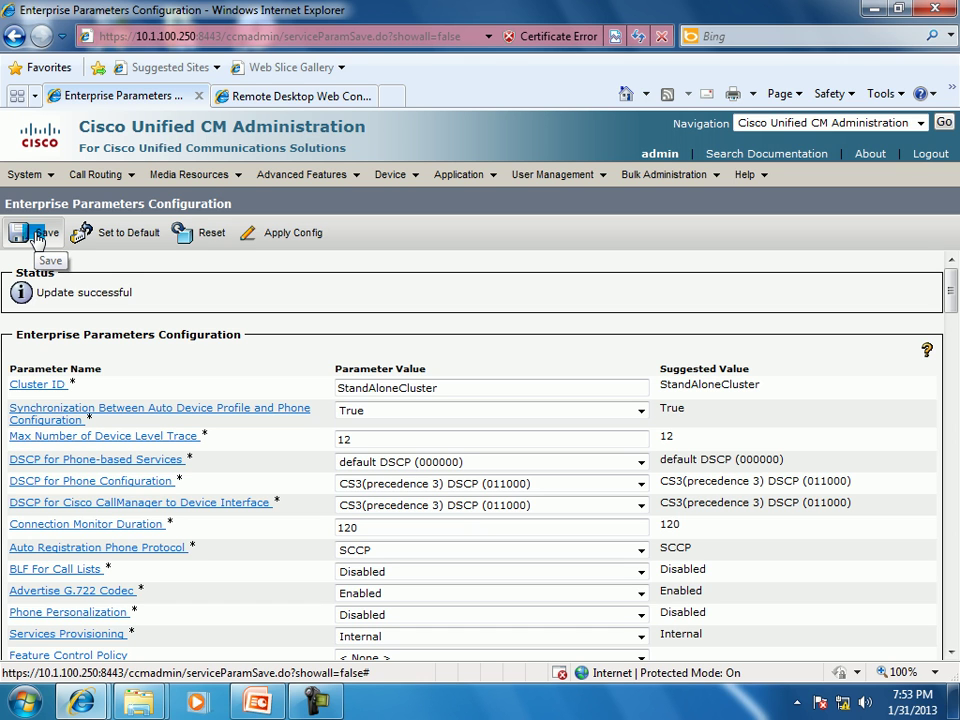
pyautogui.click(316, 702)
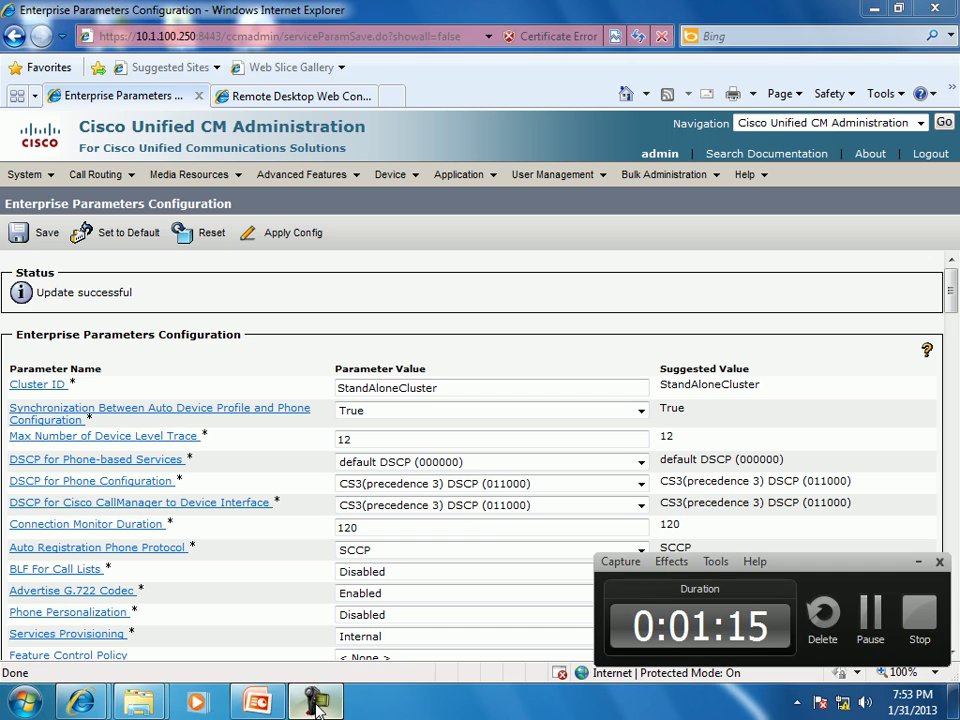
pyautogui.click(880, 646)
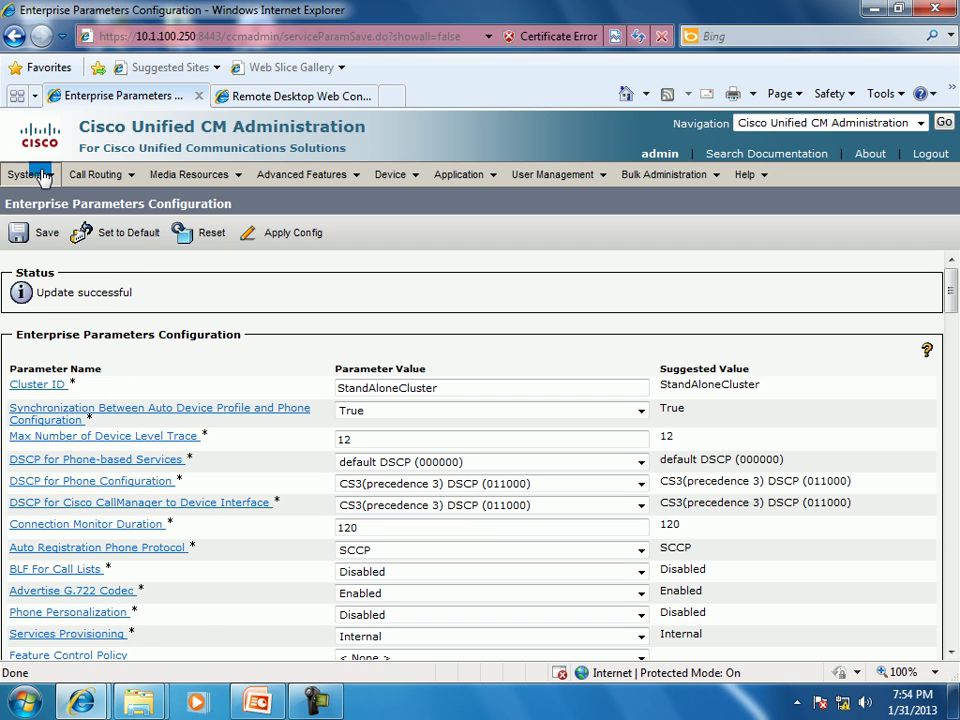
# Find and open the Default Cisco Unified CM group to examine its auto-registration option and its available and selected members
pyautogui.moveTo(36, 172)
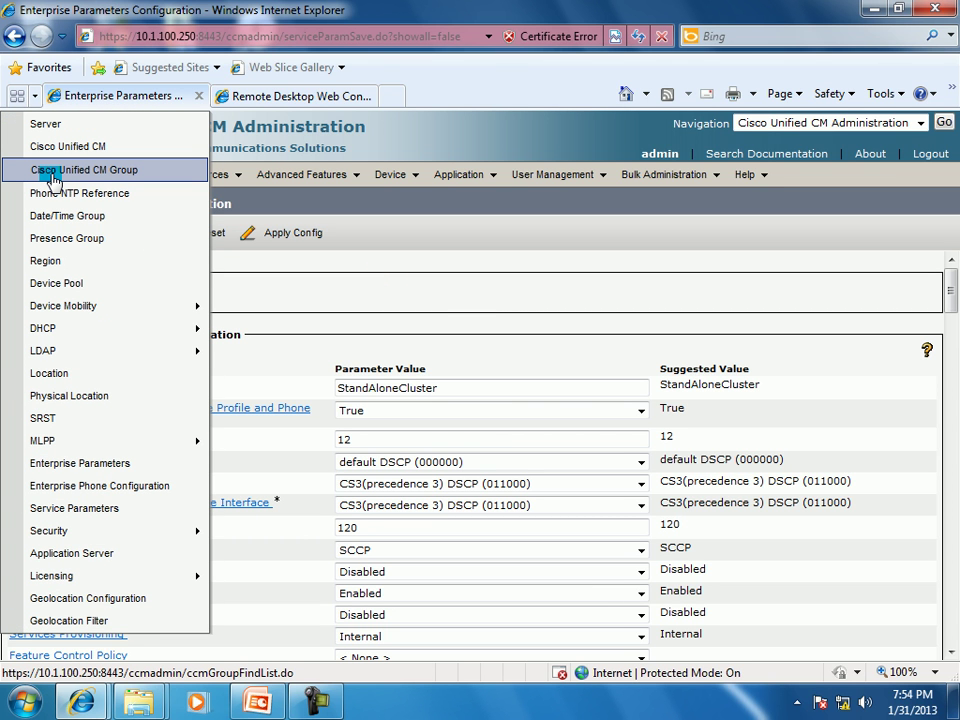
pyautogui.click(53, 178)
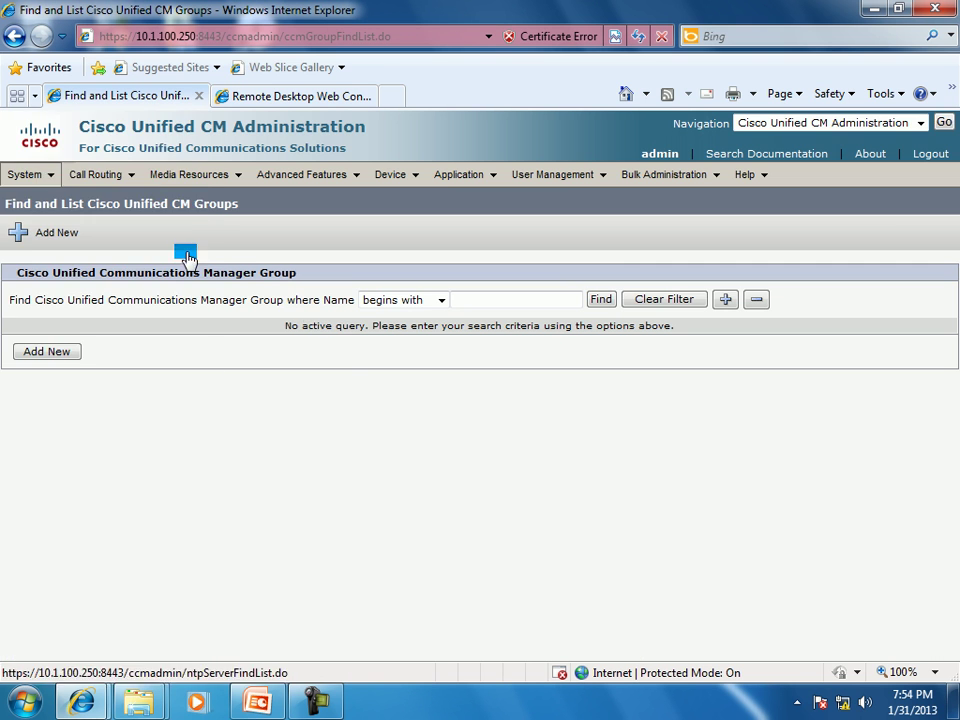
pyautogui.click(600, 300)
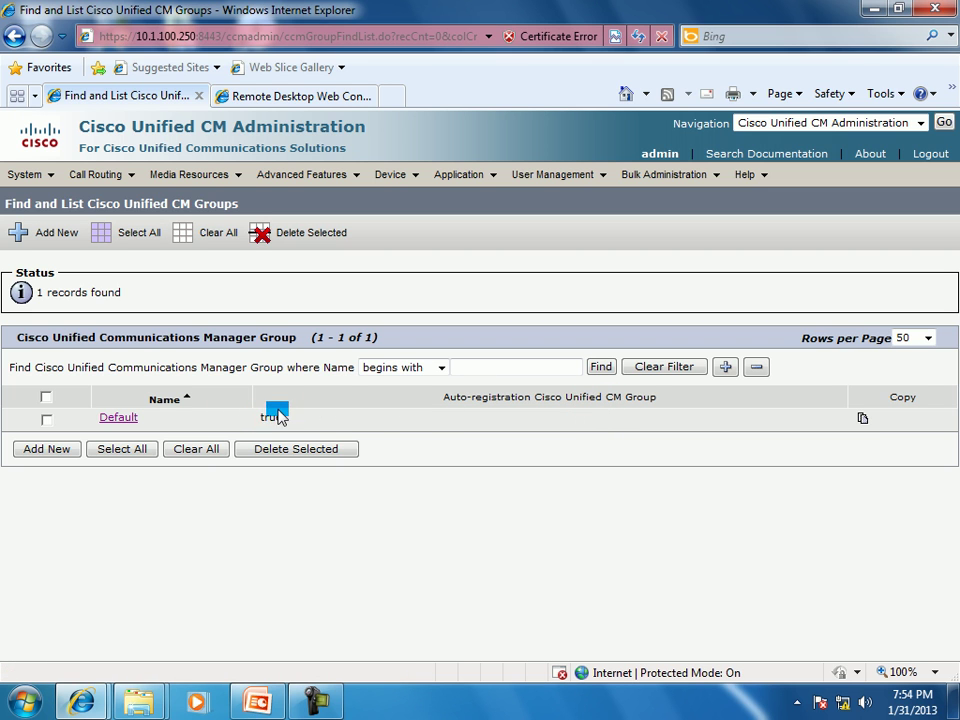
pyautogui.click(125, 420)
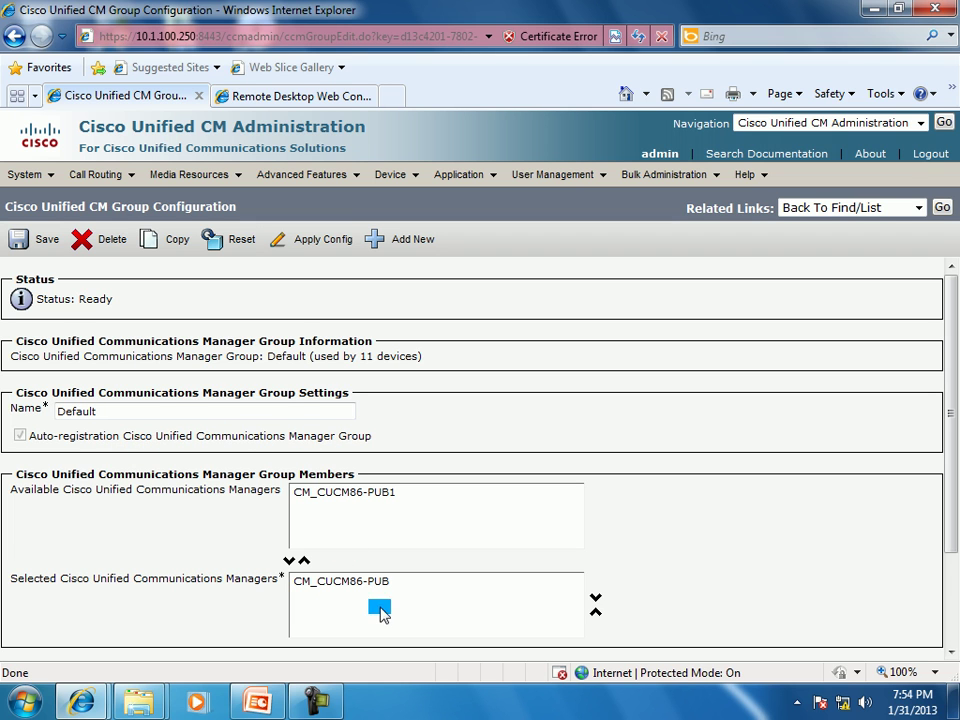
pyautogui.click(317, 700)
pyautogui.click(257, 454)
pyautogui.moveTo(38, 443); pyautogui.dragTo(358, 447)
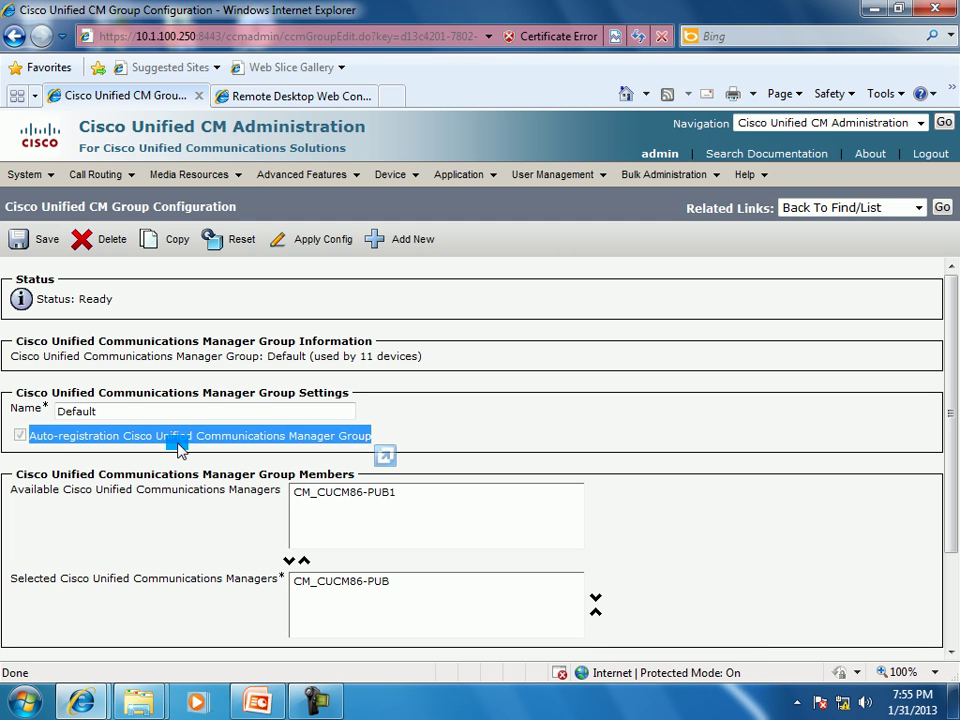
pyautogui.moveTo(178, 450); pyautogui.dragTo(88, 452)
pyautogui.moveTo(88, 452); pyautogui.dragTo(358, 510)
pyautogui.moveTo(360, 512); pyautogui.dragTo(366, 705)
pyautogui.click(320, 702)
pyautogui.click(868, 621)
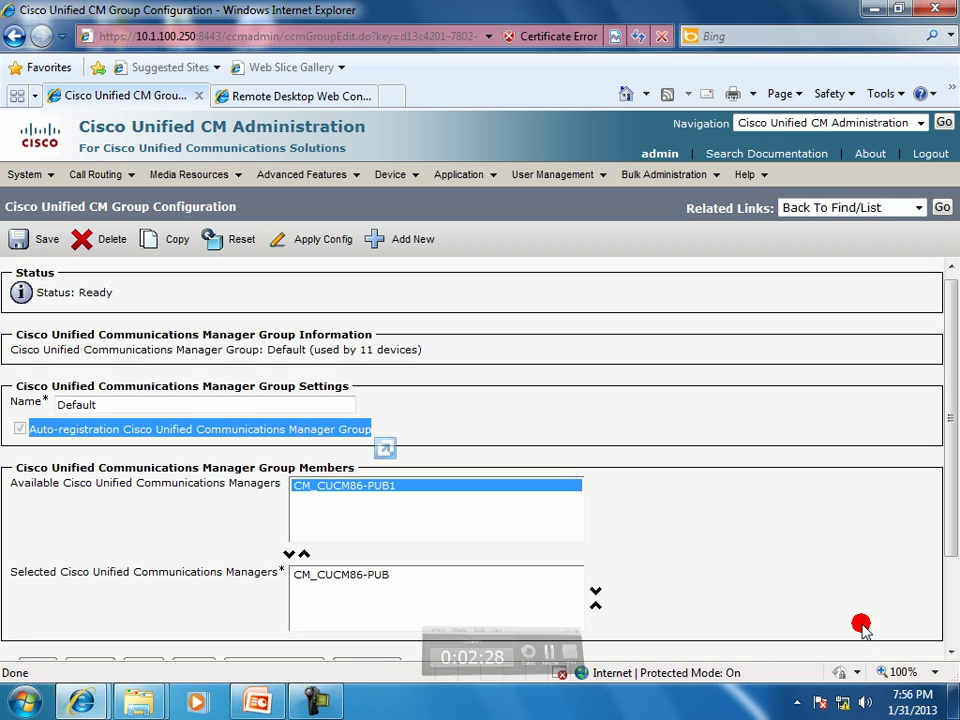
# List all Cisco Unified CM servers and open the configuration of CM_CUCM86-PUB
pyautogui.moveTo(857, 626); pyautogui.dragTo(22, 178)
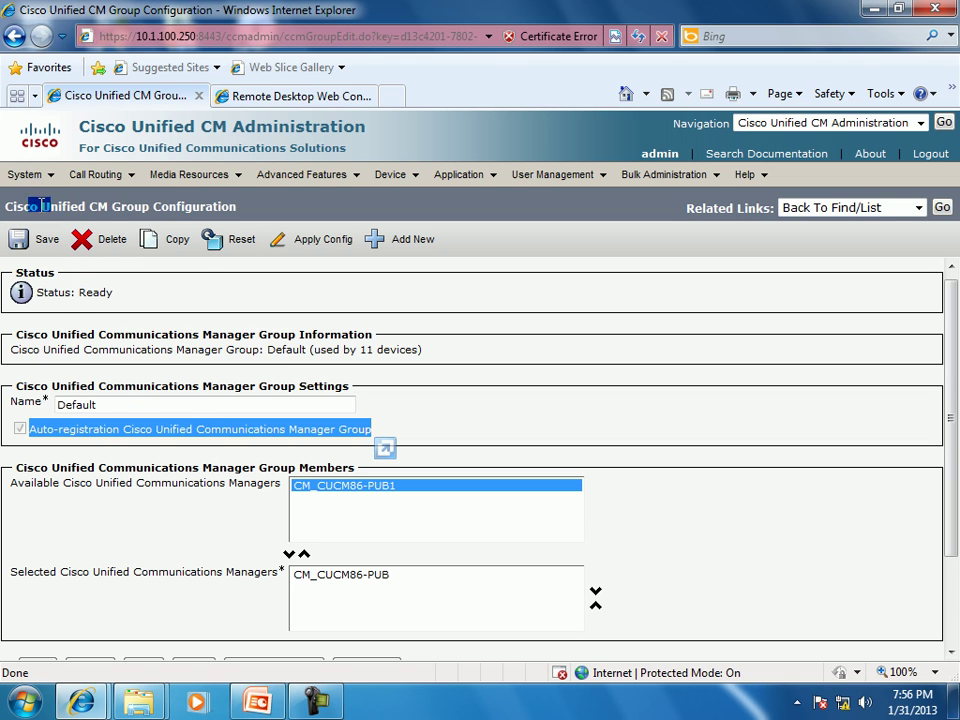
pyautogui.moveTo(14, 175)
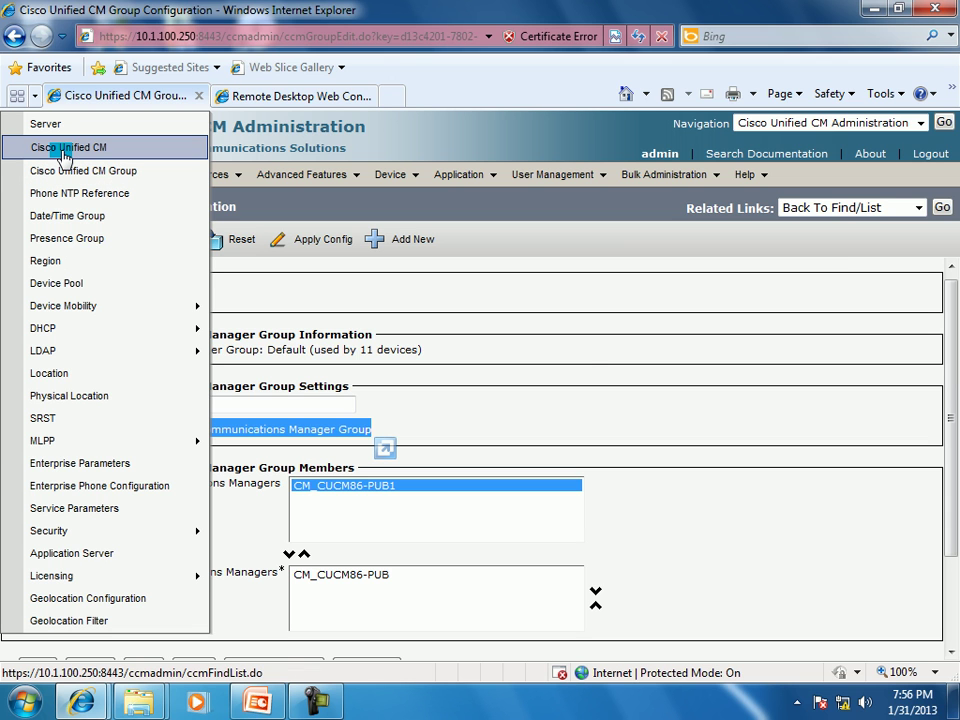
pyautogui.click(64, 150)
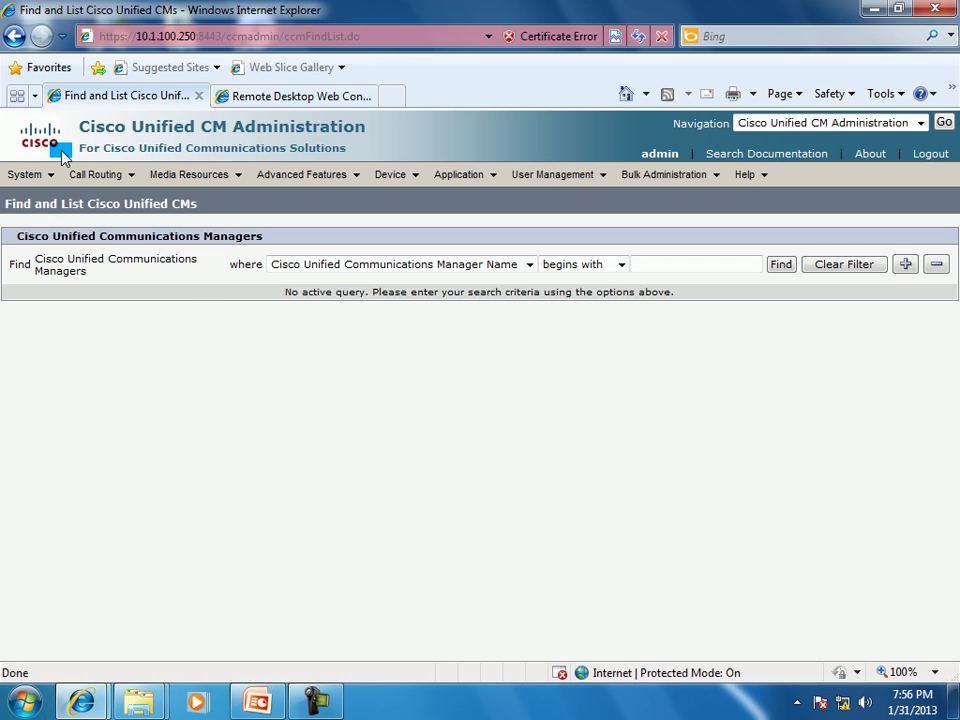
pyautogui.click(776, 268)
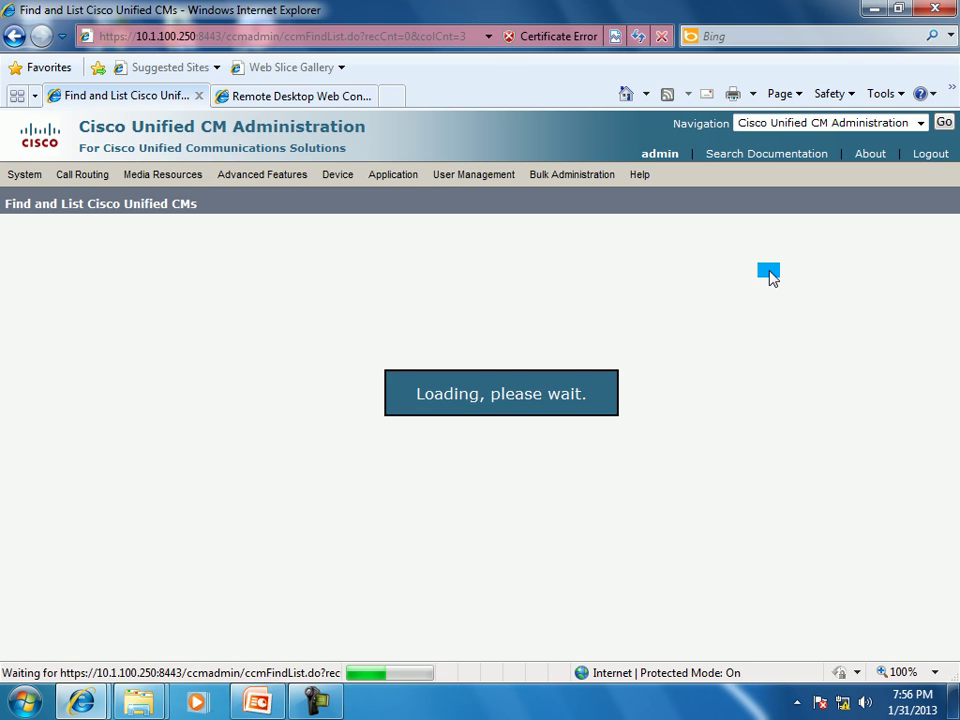
pyautogui.moveTo(56, 391); pyautogui.dragTo(72, 391)
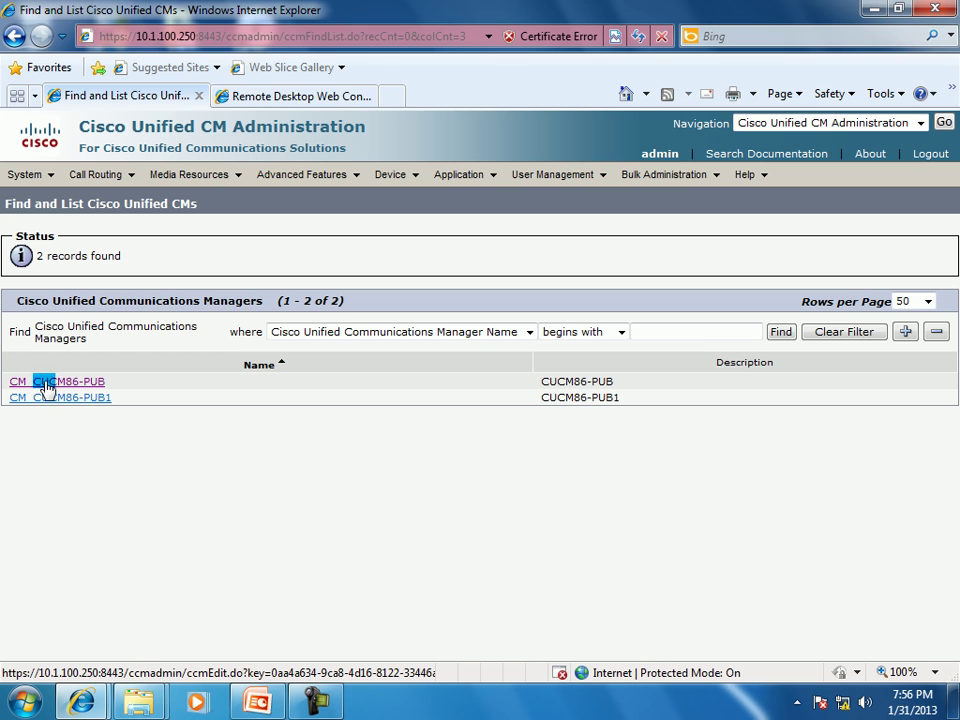
pyautogui.click(55, 384)
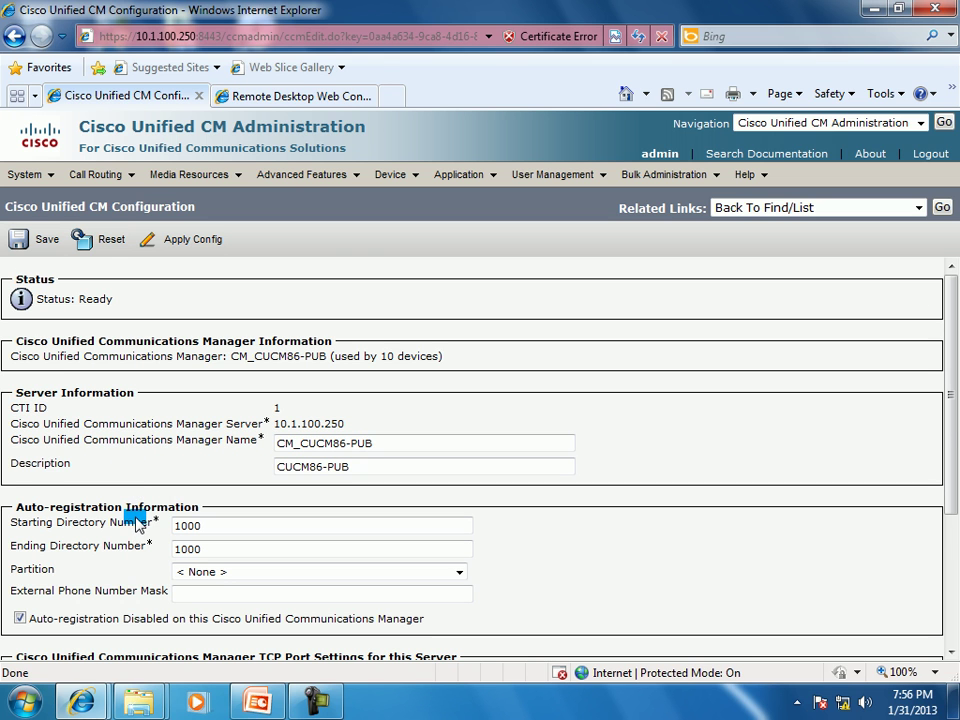
# Enable auto-registration with a starting directory number of 2001 and an ending directory number of 2010
pyautogui.scroll(-3, 137, 525)
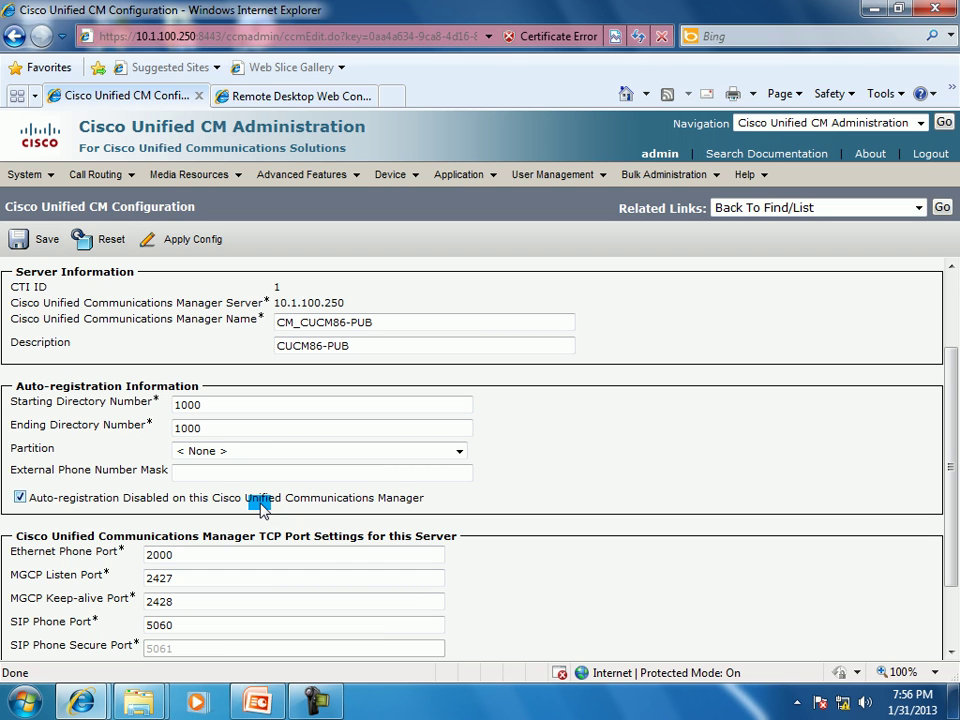
pyautogui.click(228, 428)
pyautogui.moveTo(210, 428); pyautogui.dragTo(170, 430)
pyautogui.write('2010')
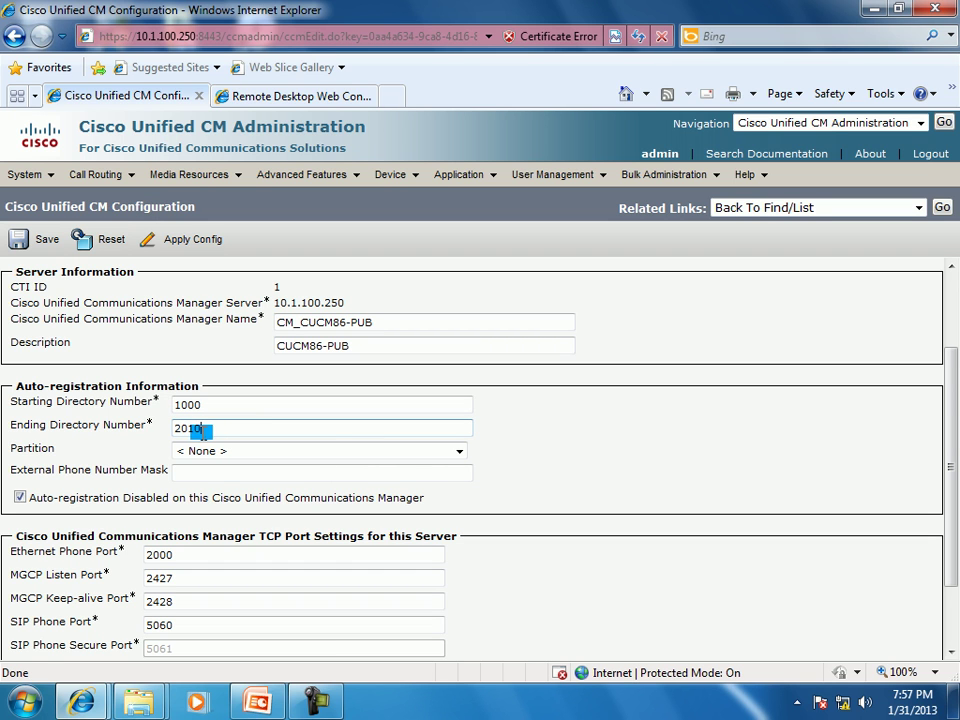
pyautogui.click(201, 405)
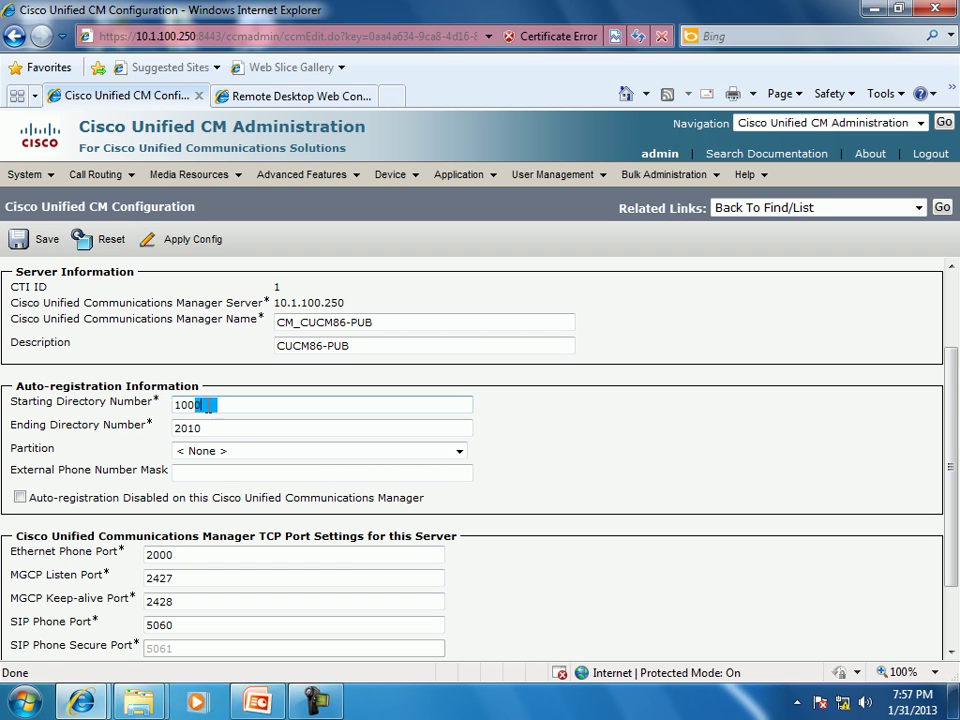
pyautogui.doubleClick(207, 404)
pyautogui.write('2001')
# Leave the auto-registration partition at < None > and enter 027622XXX as the external phone number mask
pyautogui.click(218, 455)
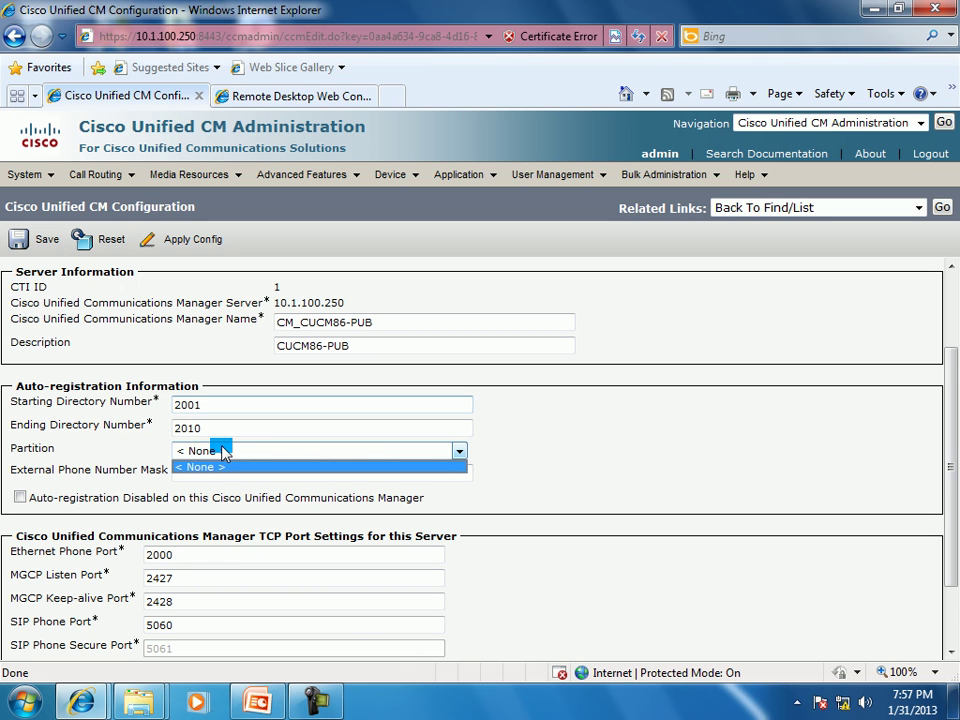
pyautogui.click(190, 479)
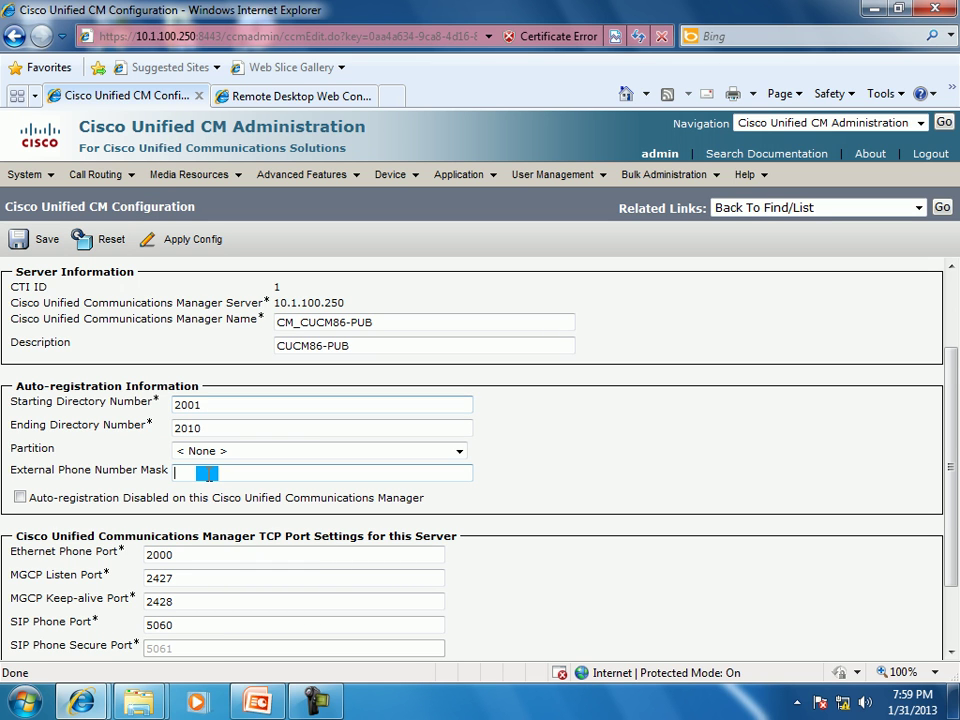
pyautogui.write('02')
pyautogui.write('7')
pyautogui.write('62')
pyautogui.write('X')
pyautogui.write('622X')
pyautogui.write('XX')
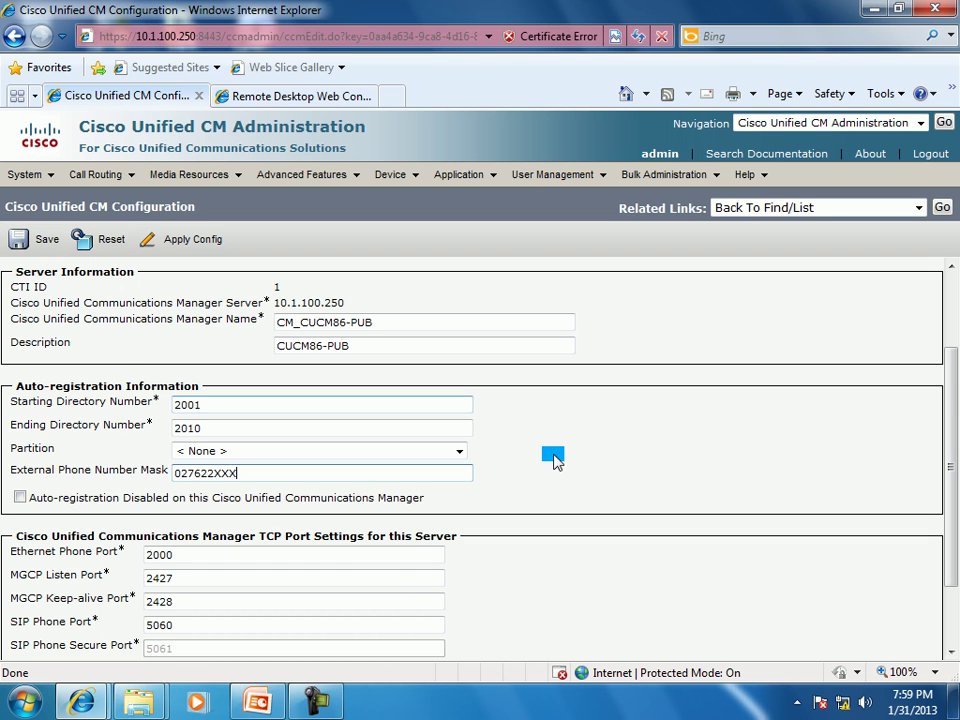
# Review the server's TCP port settings for Ethernet phones, MGCP and SIP
pyautogui.scroll(-2, 545, 452)
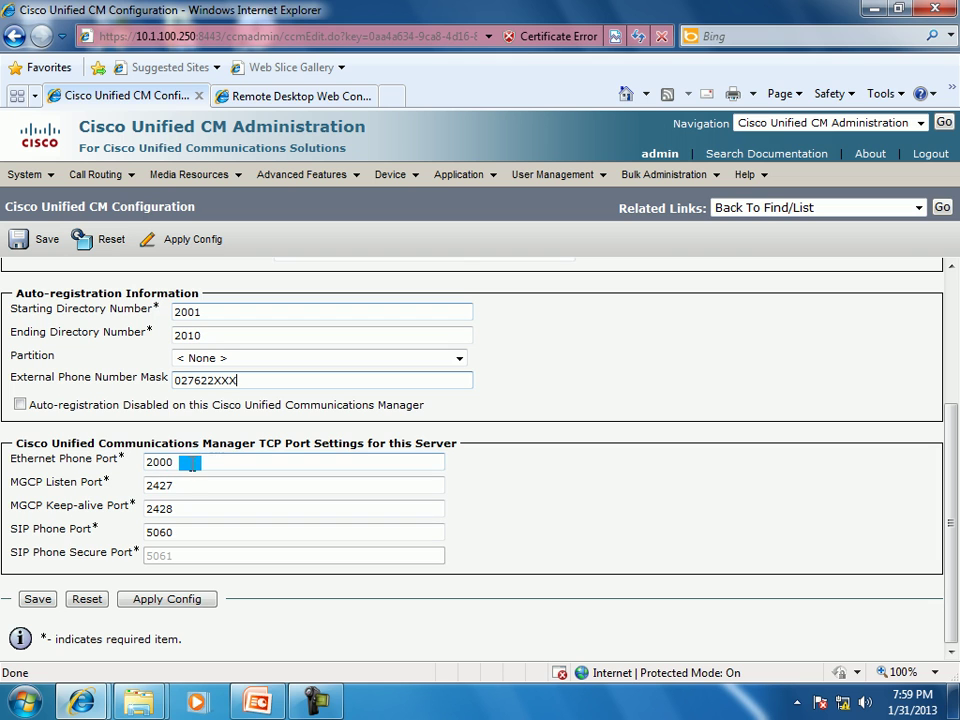
pyautogui.moveTo(192, 462); pyautogui.dragTo(158, 478)
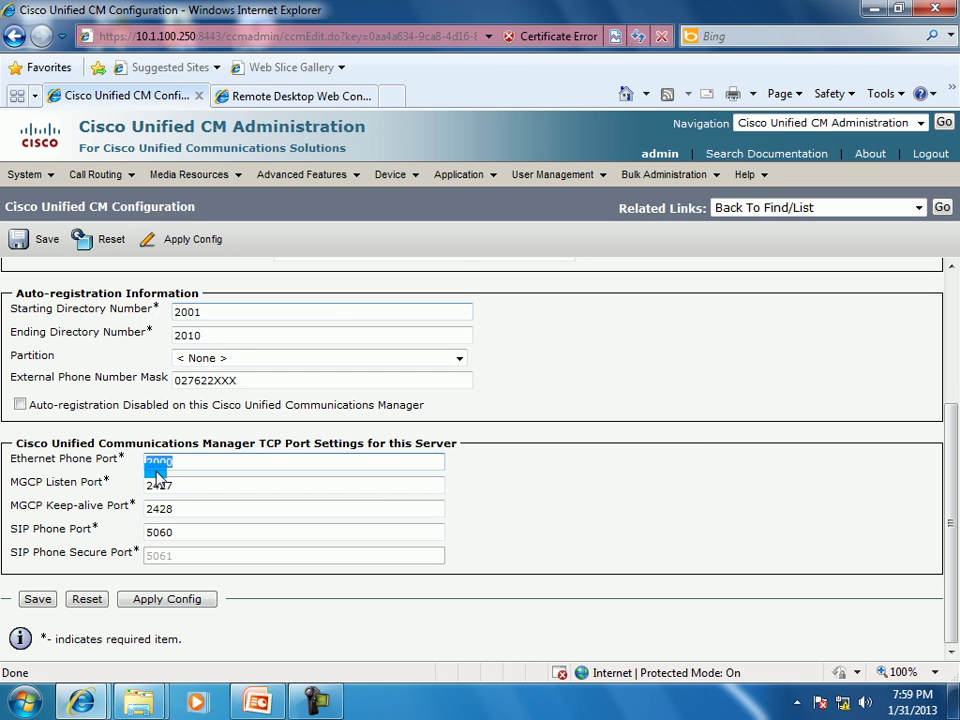
pyautogui.moveTo(155, 478); pyautogui.dragTo(184, 580)
pyautogui.doubleClick(148, 531)
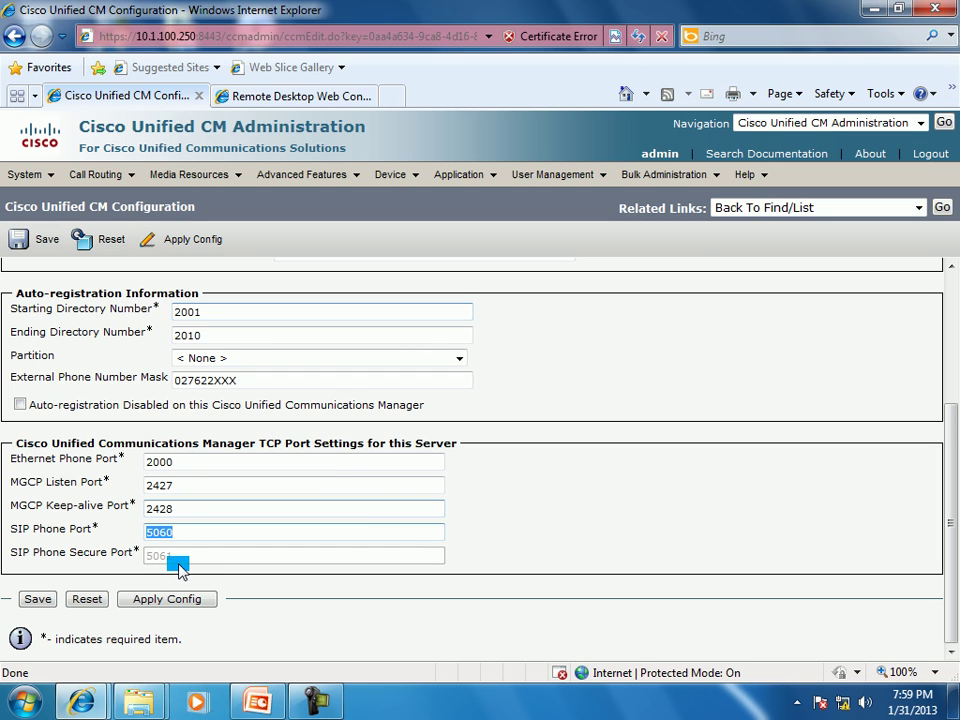
pyautogui.moveTo(179, 567); pyautogui.dragTo(157, 553)
pyautogui.moveTo(155, 553); pyautogui.dragTo(233, 483)
# Recheck the auto-registration settings of CM_CUCM86-PUB and save its configuration
pyautogui.scroll(2, 660, 508)
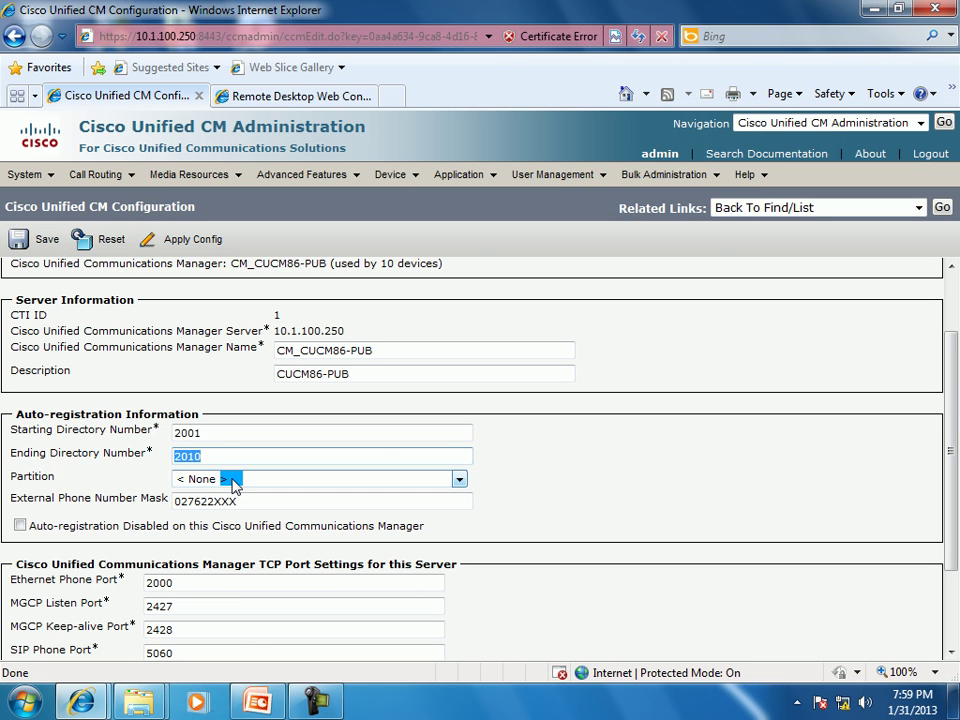
pyautogui.moveTo(233, 483); pyautogui.dragTo(233, 483)
pyautogui.moveTo(233, 483); pyautogui.dragTo(225, 530)
pyautogui.click(47, 241)
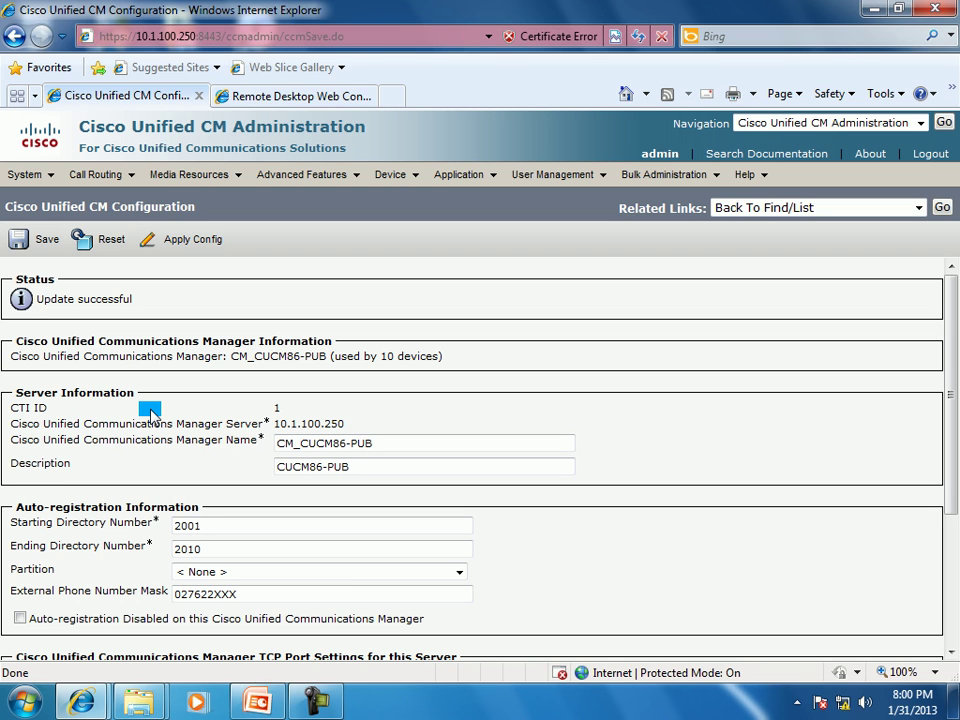
# Return to the list of Cisco Unified CM servers and open the configuration of CM_CUCM86-PUB1
pyautogui.click(50, 186)
pyautogui.click(86, 169)
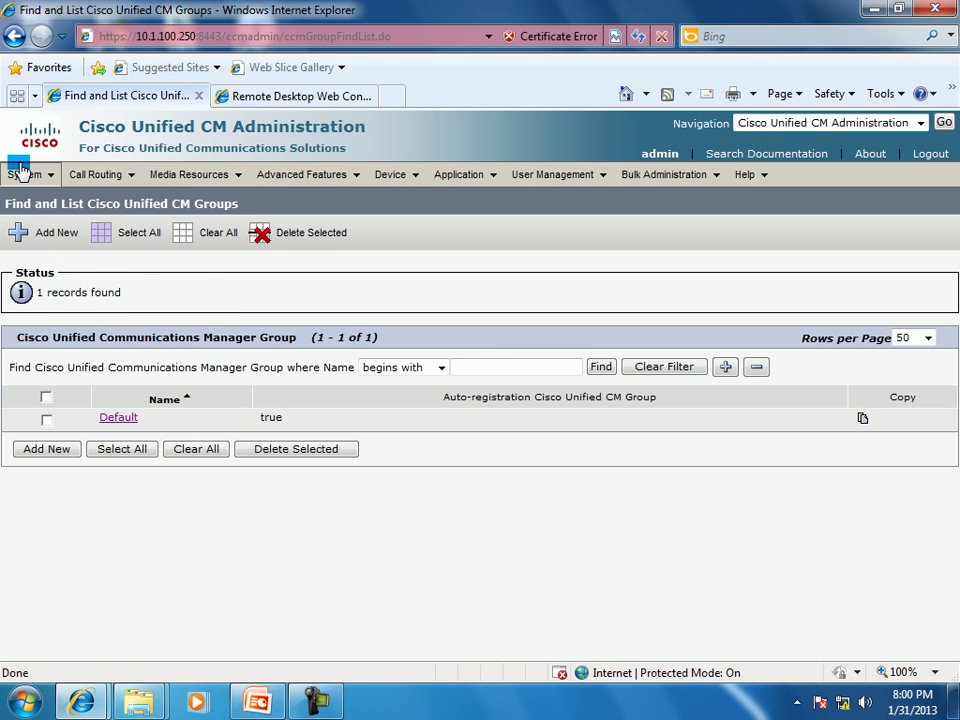
pyautogui.click(21, 171)
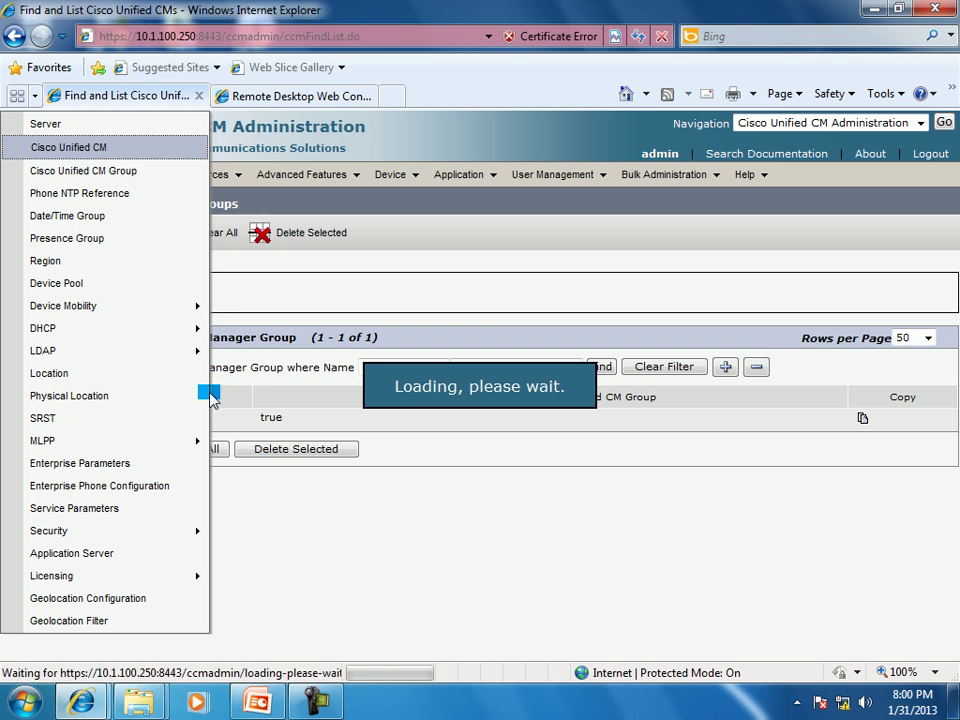
pyautogui.click(84, 402)
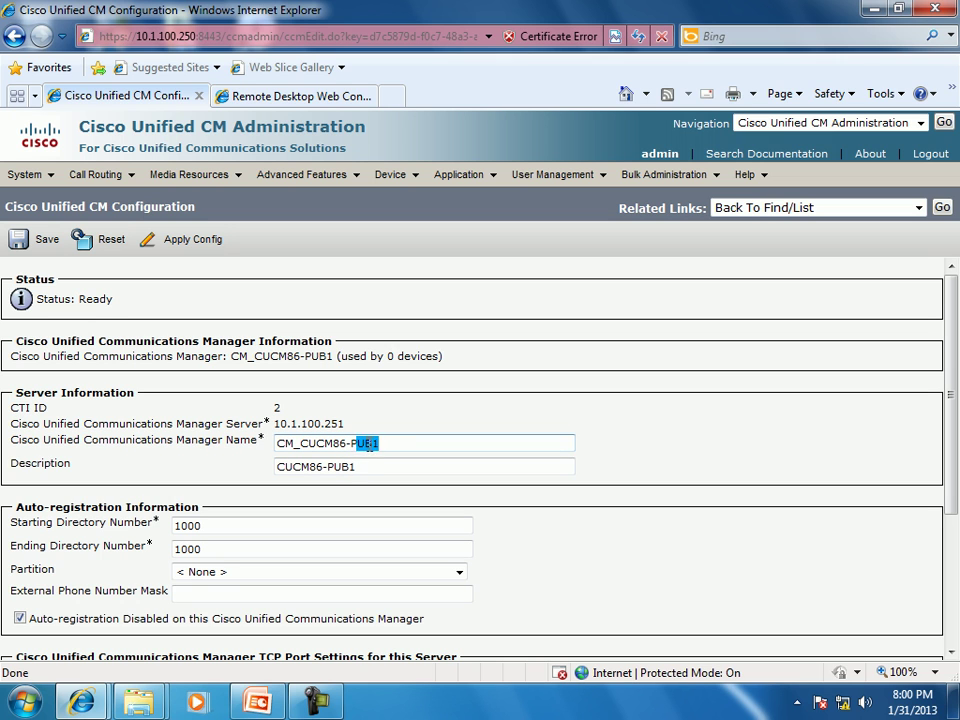
# Change both the name and description of the 10.1.100.251 server to CUCM86-SUB1 and save its configuration
pyautogui.click(352, 463)
pyautogui.moveTo(341, 467)
pyautogui.mouseDown()
pyautogui.moveTo(306, 469)
pyautogui.moveTo(330, 472)
pyautogui.mouseUp()
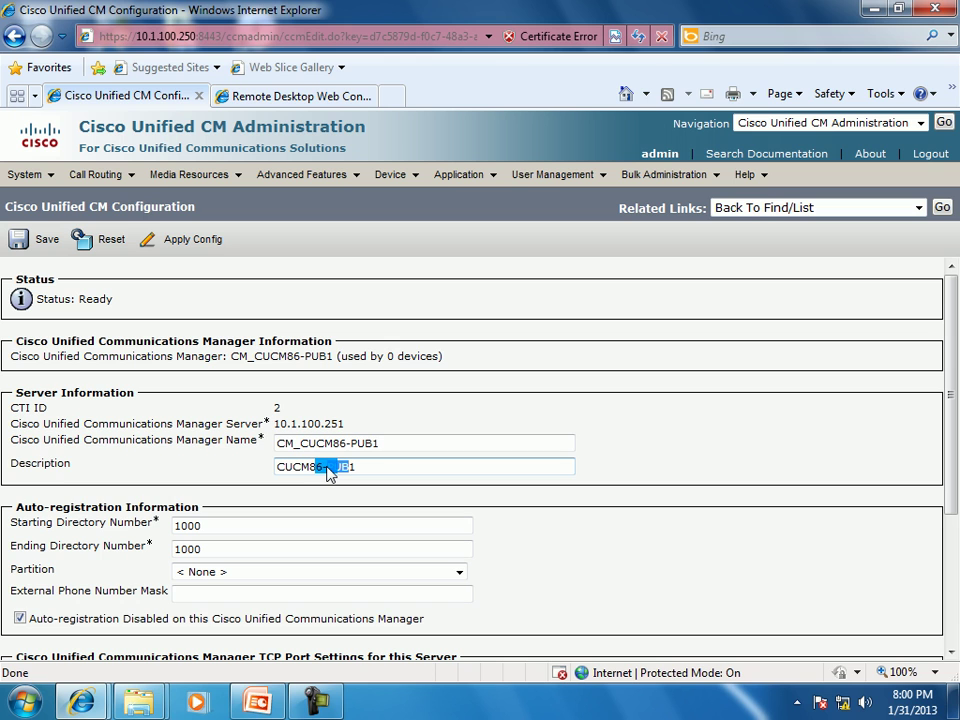
pyautogui.moveTo(330, 474); pyautogui.dragTo(297, 530)
pyautogui.write('SUB1')
pyautogui.press('Delete')
pyautogui.moveTo(370, 468); pyautogui.dragTo(405, 444)
pyautogui.tripleClick(405, 444)
pyautogui.write('CUCM86-SUB1')
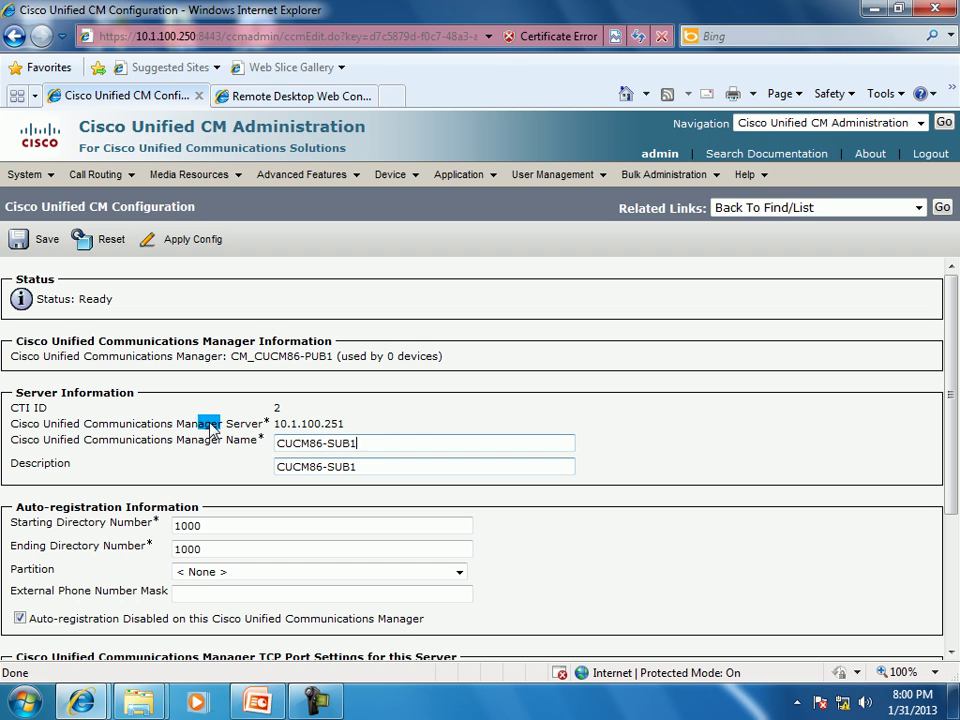
pyautogui.click(17, 239)
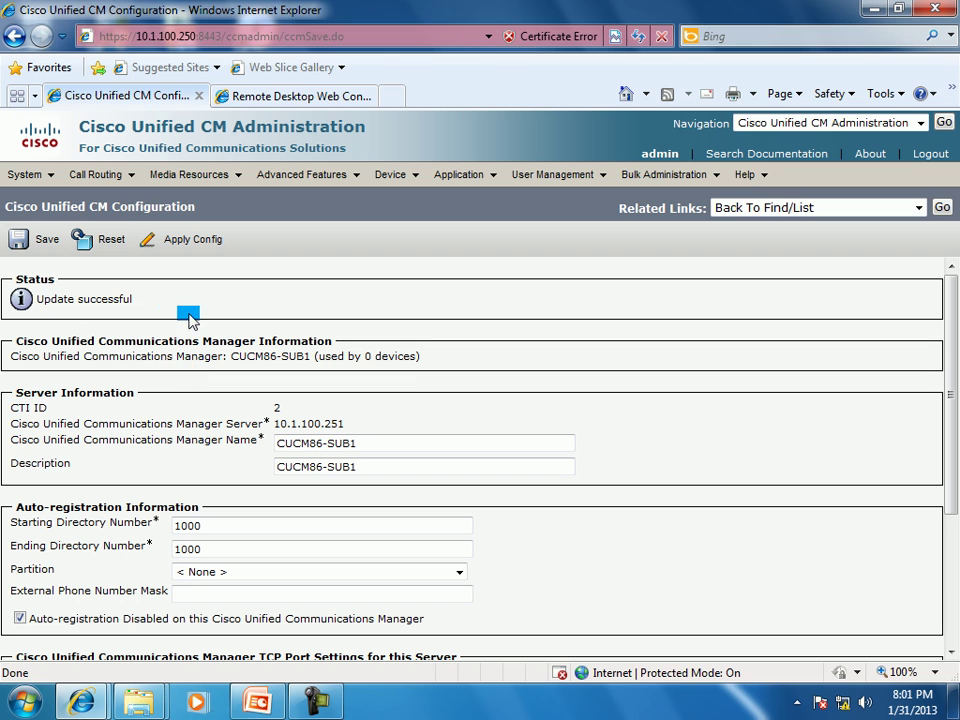
# Return to the list of Cisco Unified CM servers and open CUCM86-SUB1 to check its auto-registration number range
pyautogui.click(943, 208)
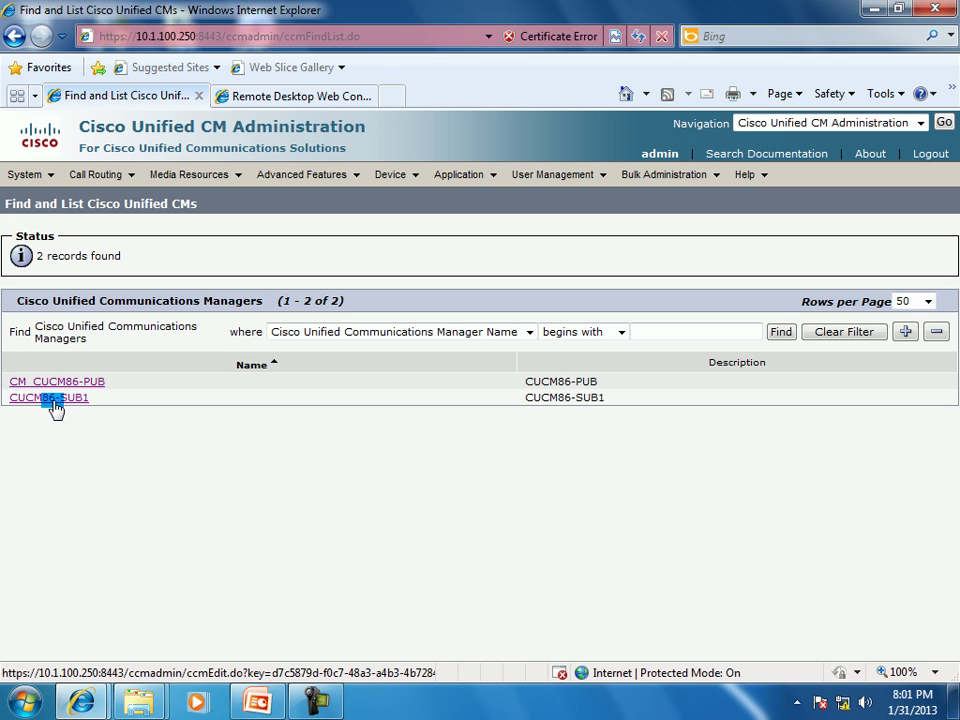
pyautogui.click(54, 400)
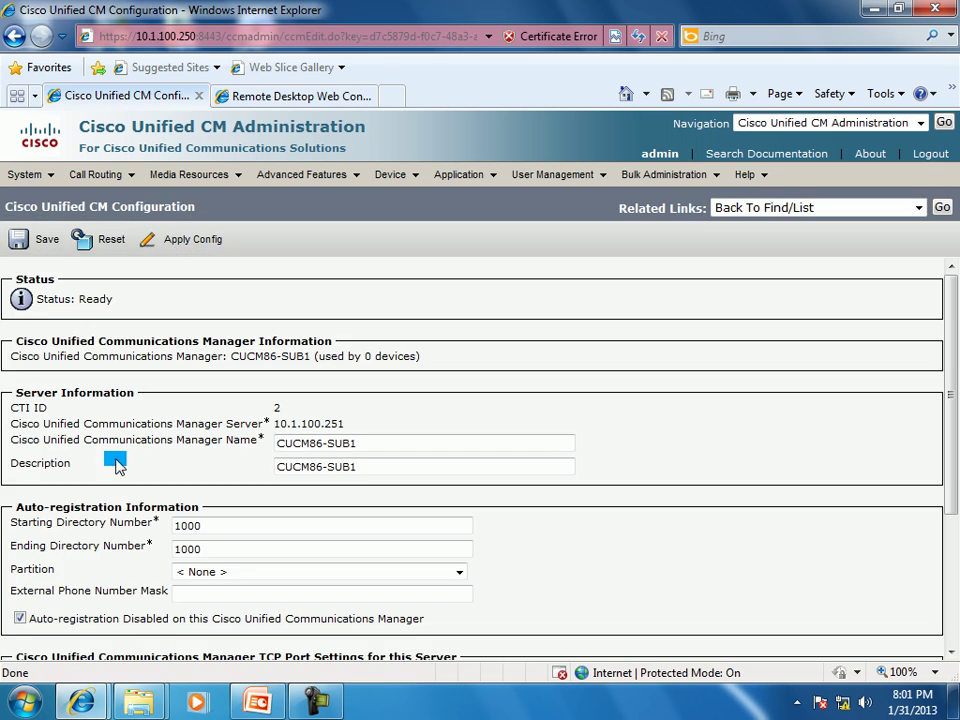
pyautogui.click(191, 550)
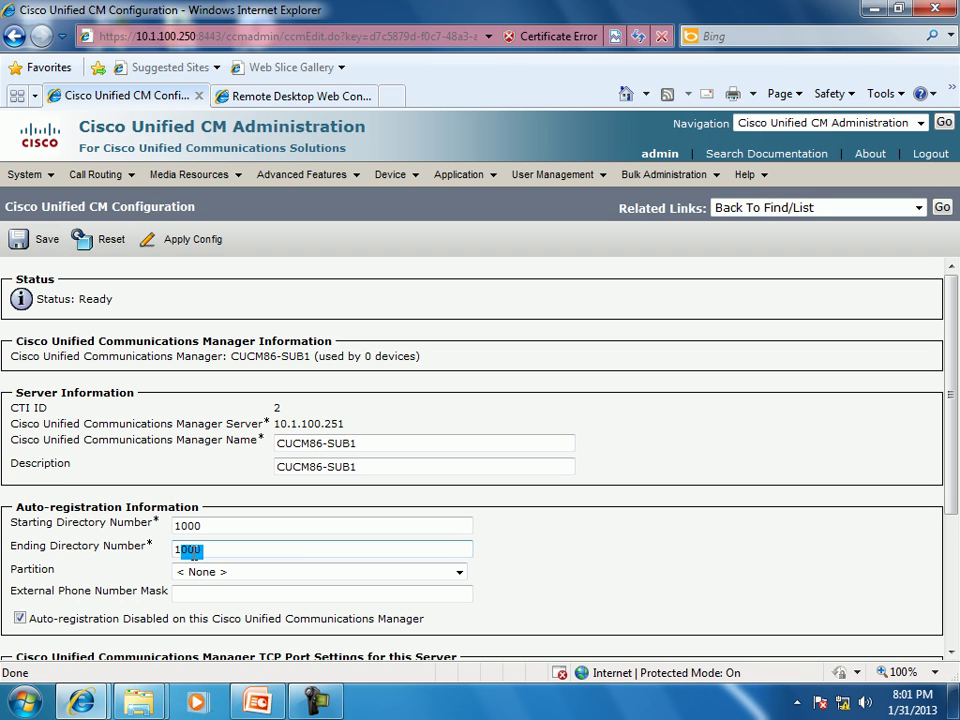
# Open the phone list and search for all phones without a filter, repeating the search to check for new registrations
pyautogui.click(430, 210)
pyautogui.click(382, 175)
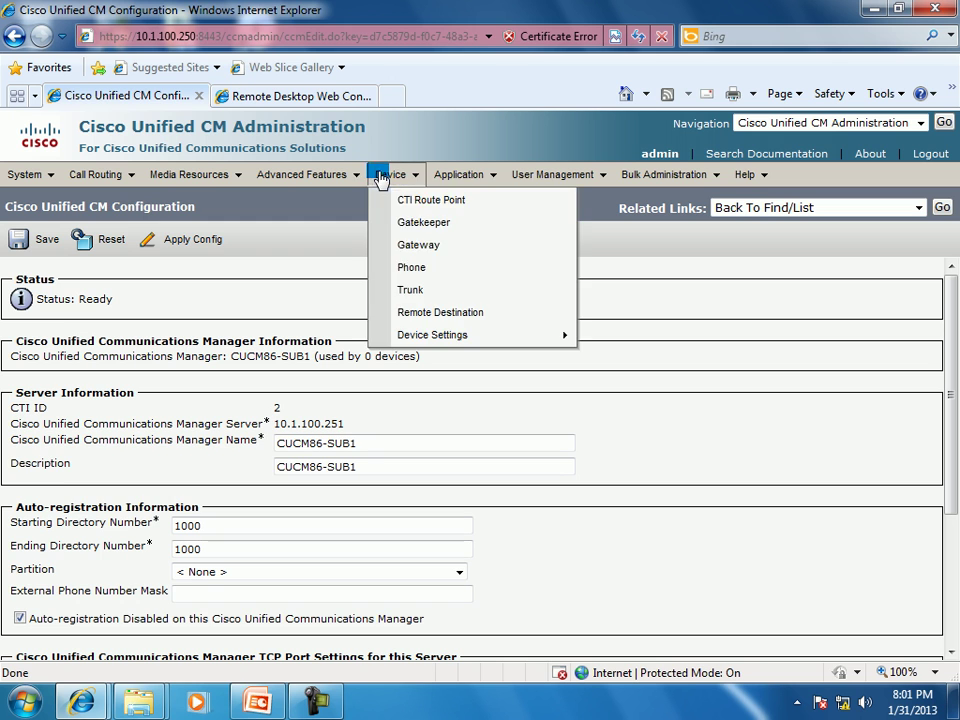
pyautogui.click(415, 270)
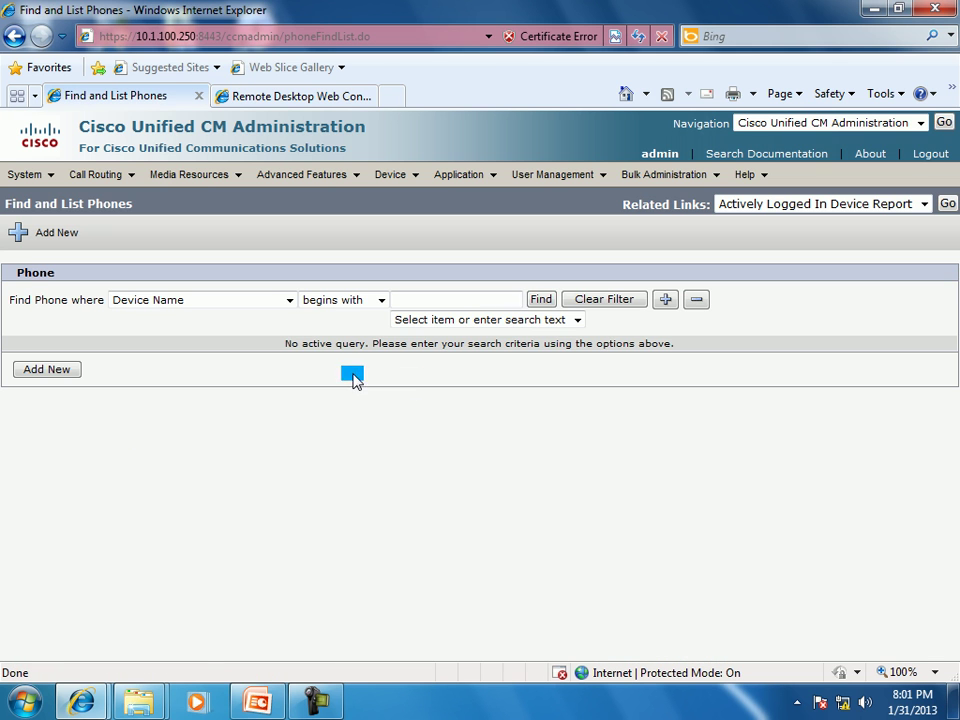
pyautogui.click(540, 300)
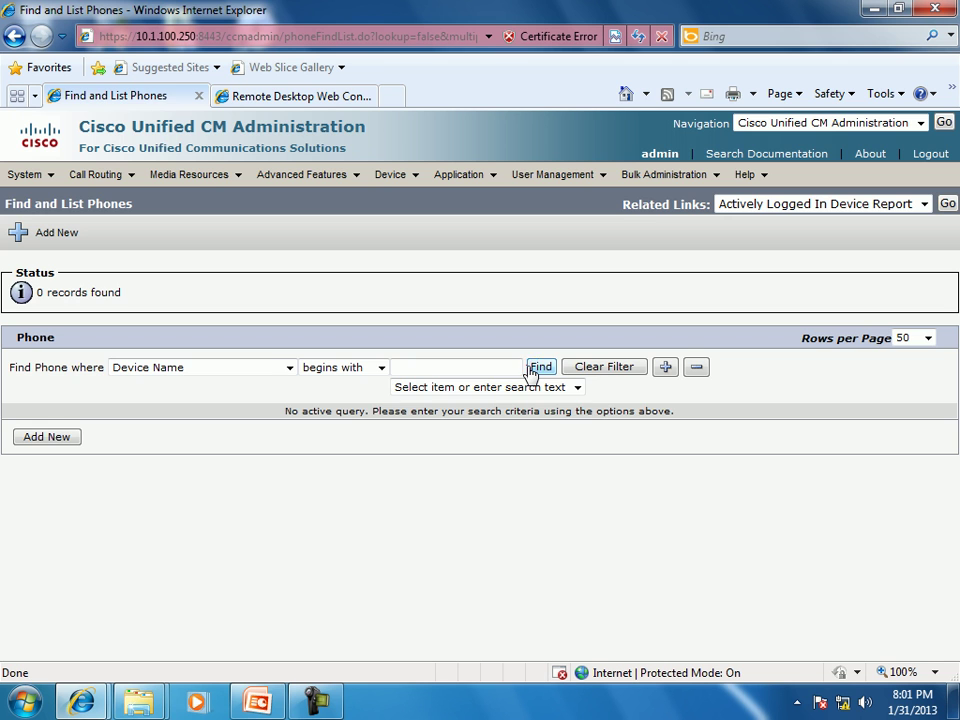
pyautogui.click(540, 367)
pyautogui.click(540, 367)
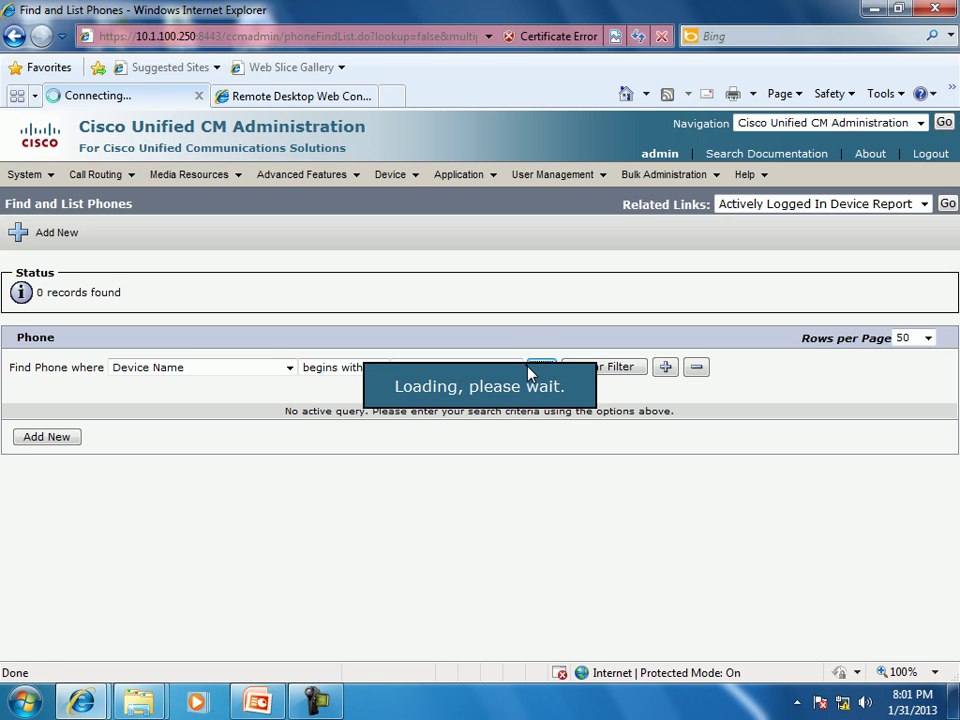
pyautogui.click(528, 369)
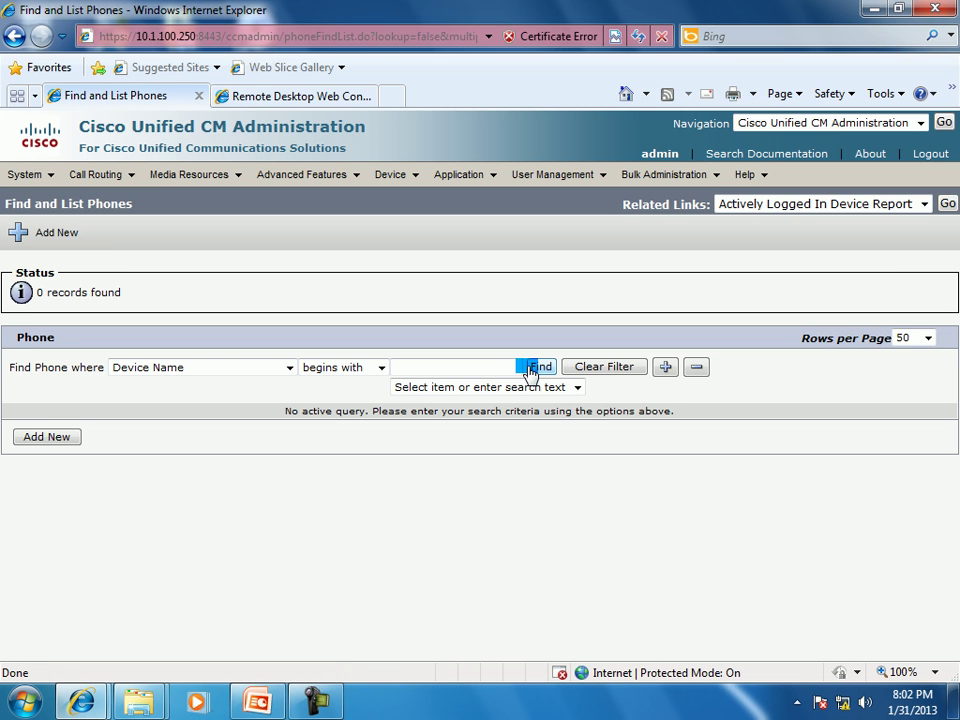
# Open the Default Cisco Unified CM group and check its available and selected members
pyautogui.click(26, 174)
pyautogui.click(100, 170)
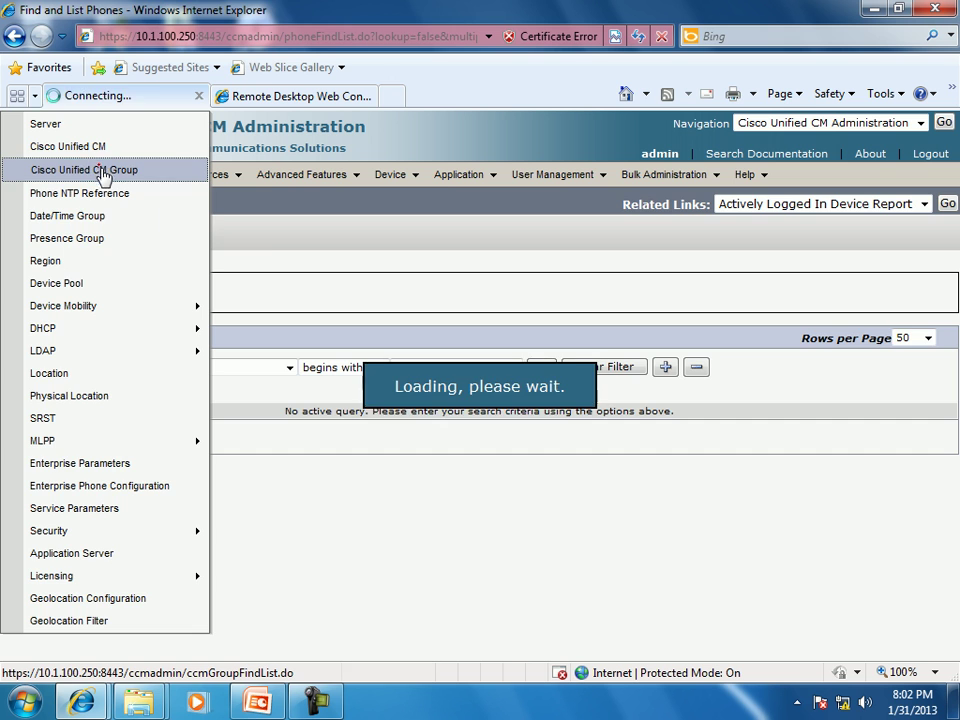
pyautogui.click(126, 418)
pyautogui.scroll(-1, 270, 426)
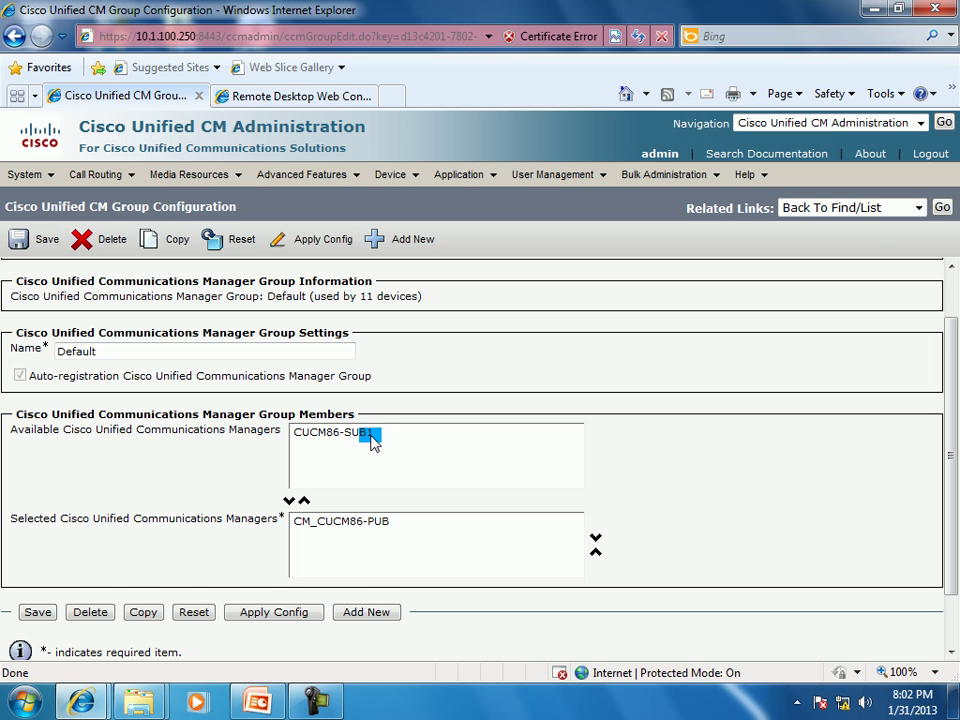
pyautogui.click(350, 521)
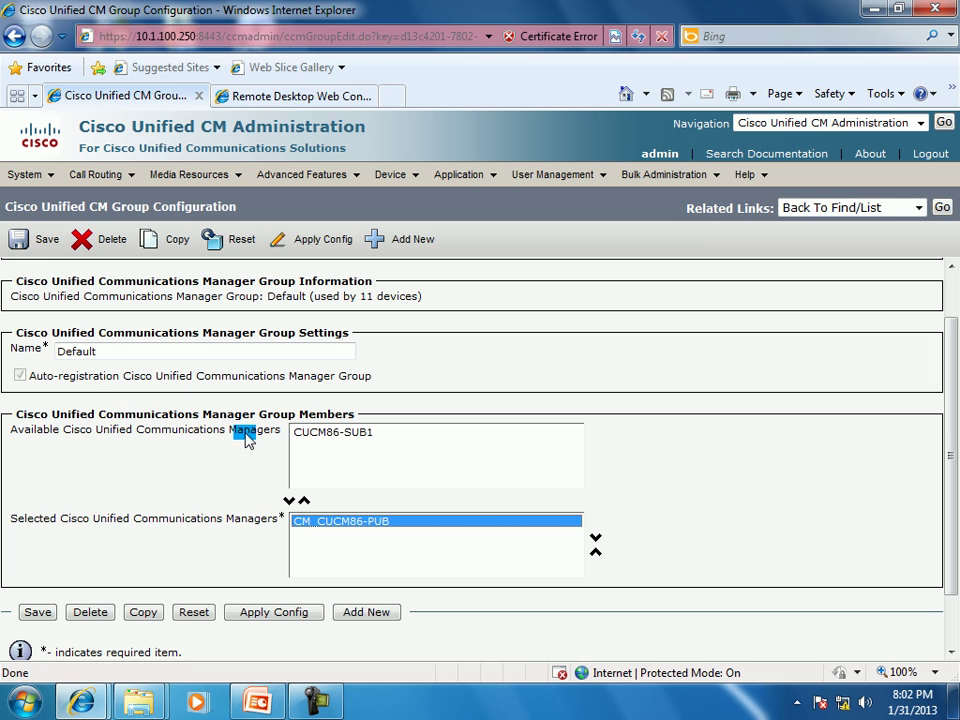
# Open the configuration of CM_CUCM86-PUB, remove the CM_ prefix so its name is CUCM86-PUB, and save
pyautogui.click(24, 174)
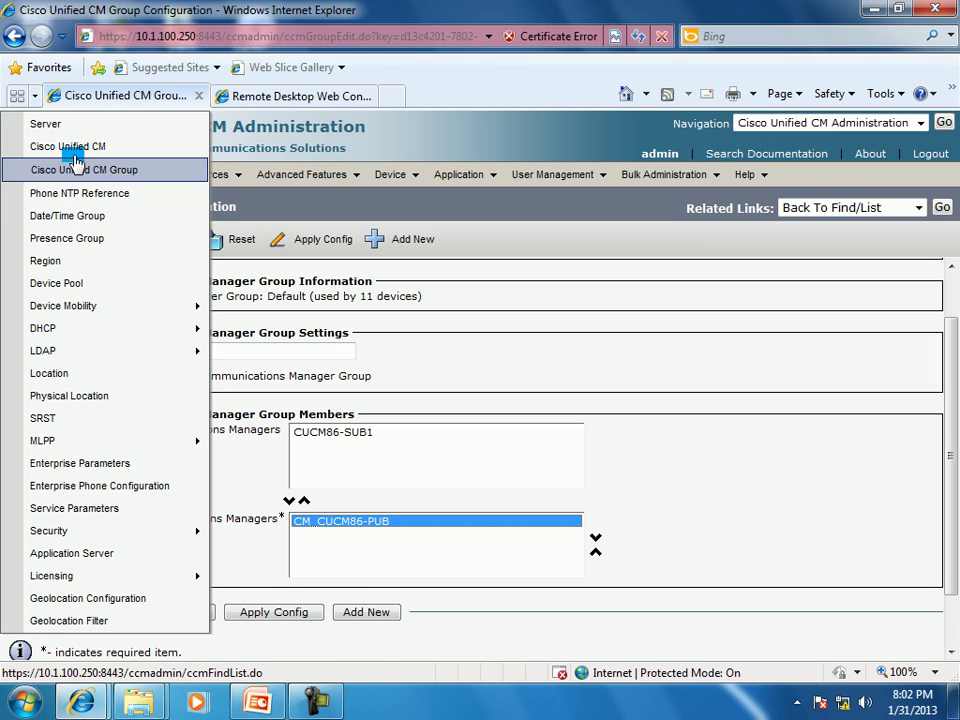
pyautogui.click(75, 150)
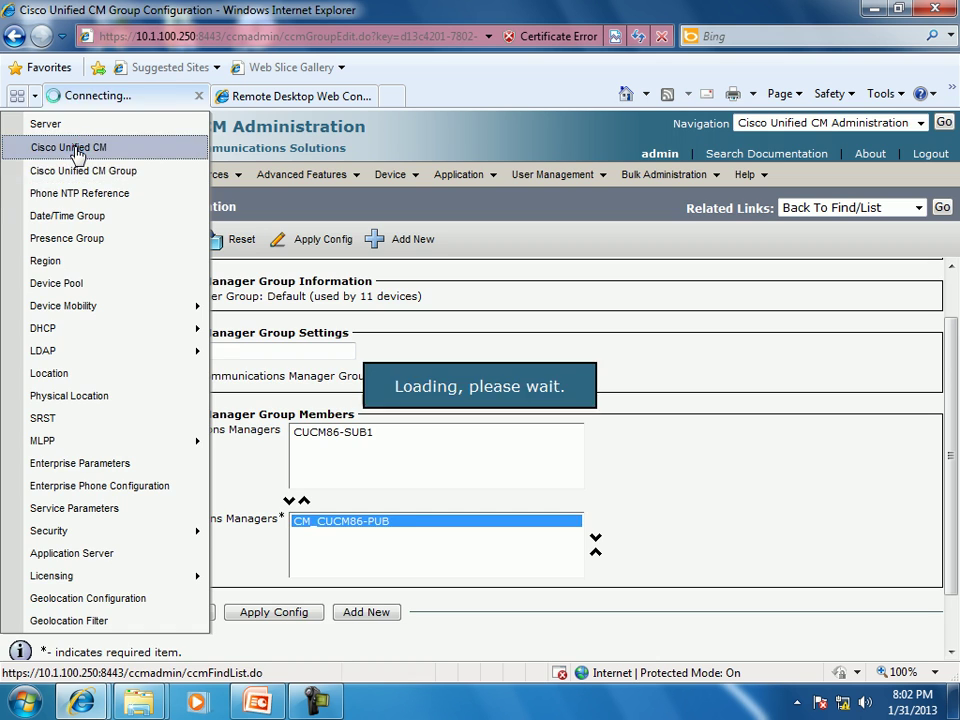
pyautogui.click(90, 388)
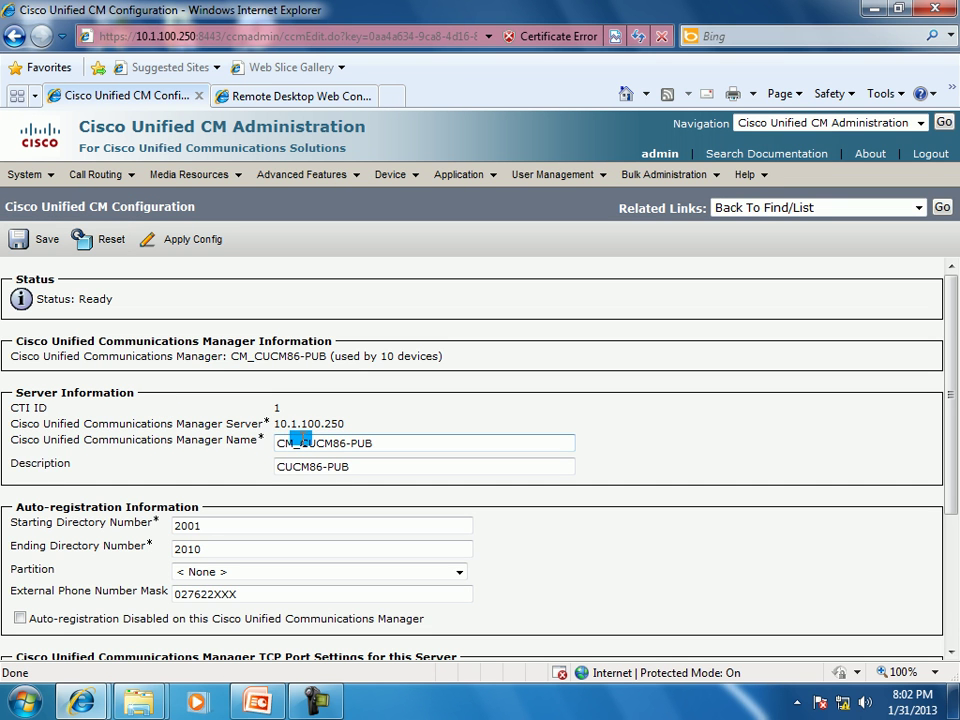
pyautogui.moveTo(298, 441); pyautogui.dragTo(230, 443)
pyautogui.press('Delete')
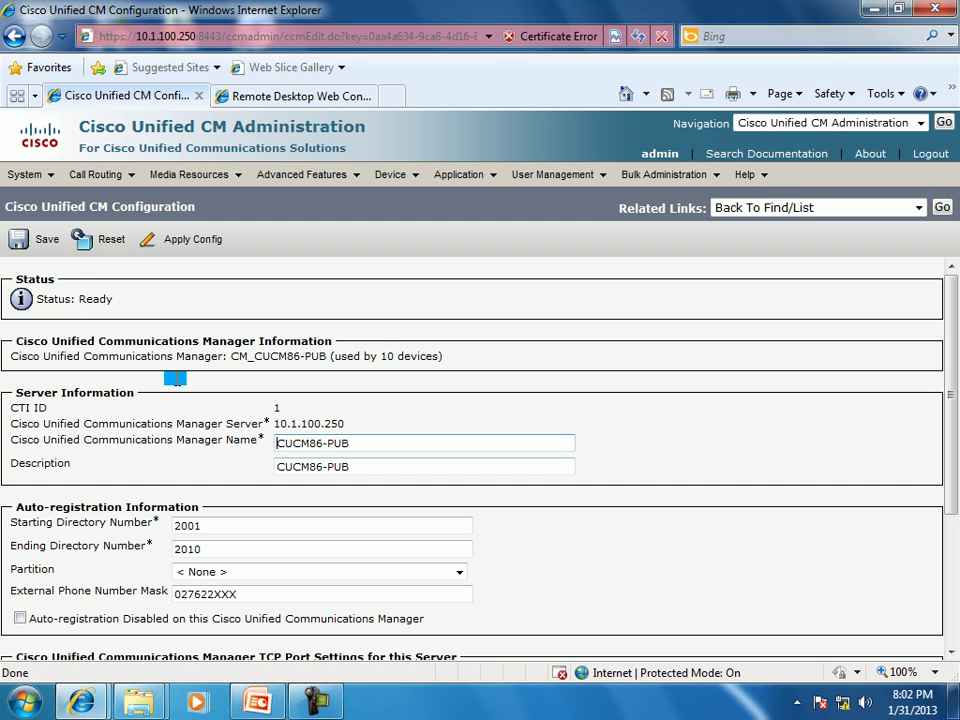
pyautogui.click(42, 242)
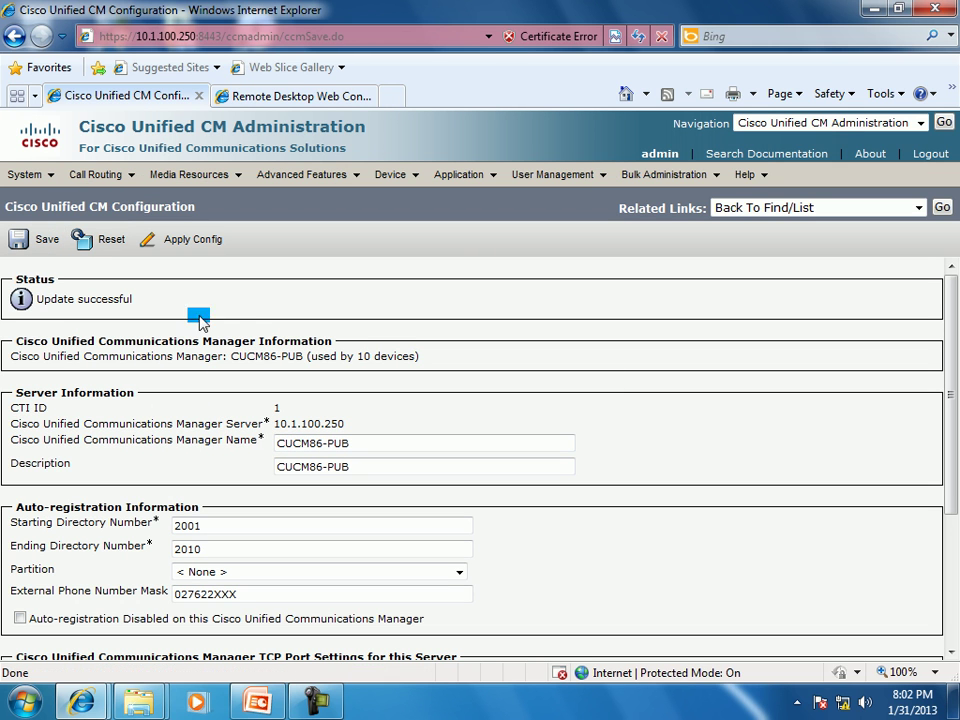
# Reset the devices of CUCM86-PUB, continuing past the certificate warning, and close the Device Reset window
pyautogui.click(110, 240)
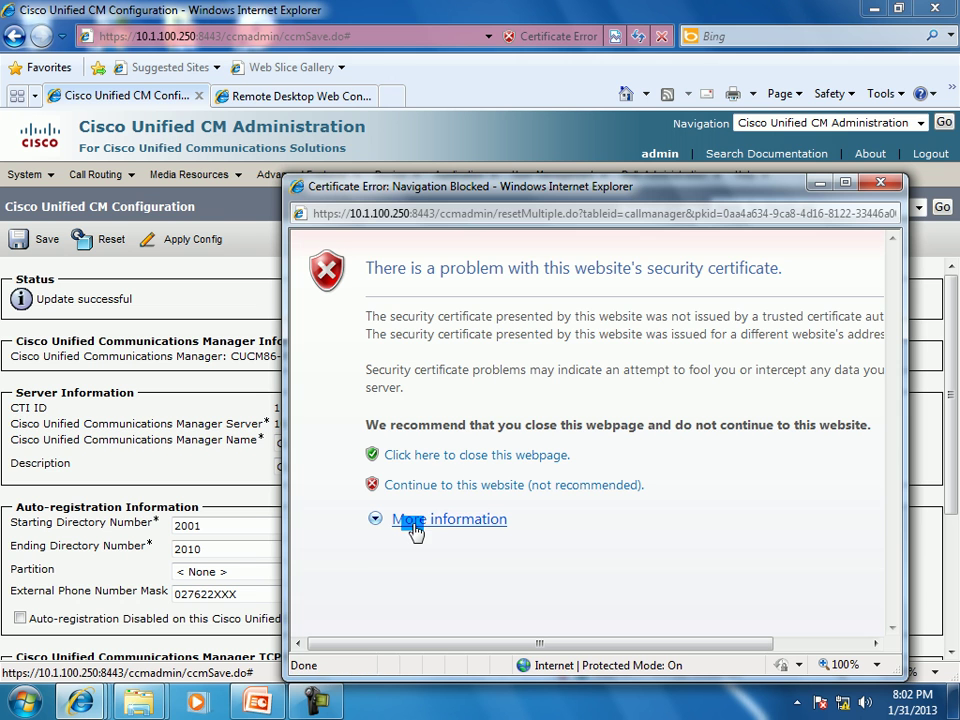
pyautogui.click(440, 486)
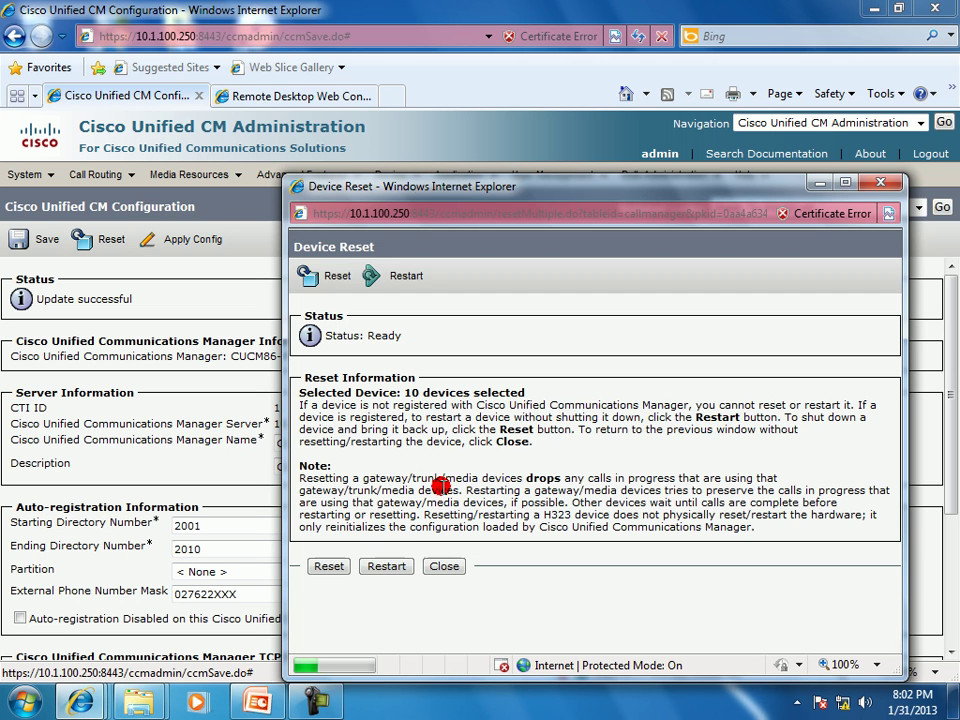
pyautogui.click(340, 569)
pyautogui.click(444, 566)
# Return to the phone list and rerun the unfiltered search repeatedly to check the auto-registered phones and their status
pyautogui.moveTo(412, 178)
pyautogui.click(448, 270)
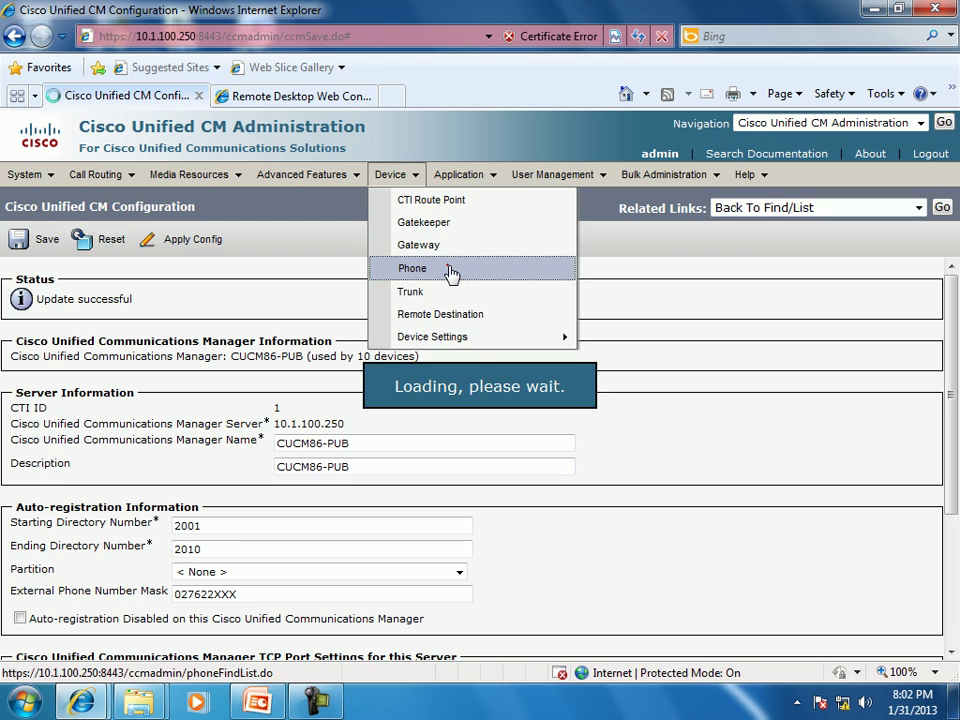
pyautogui.click(548, 370)
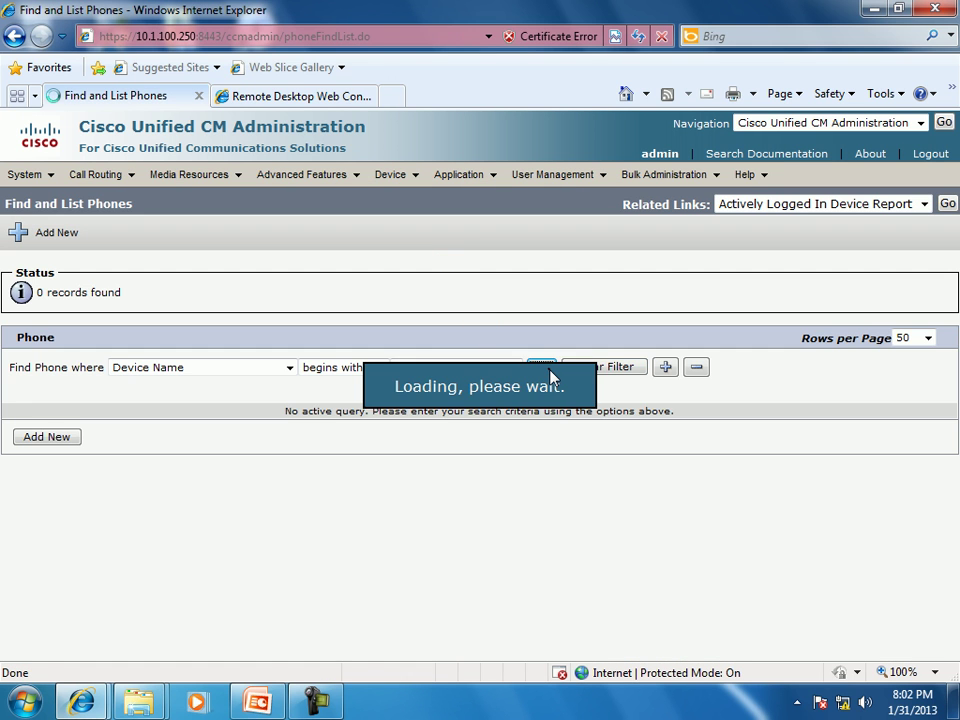
pyautogui.click(548, 370)
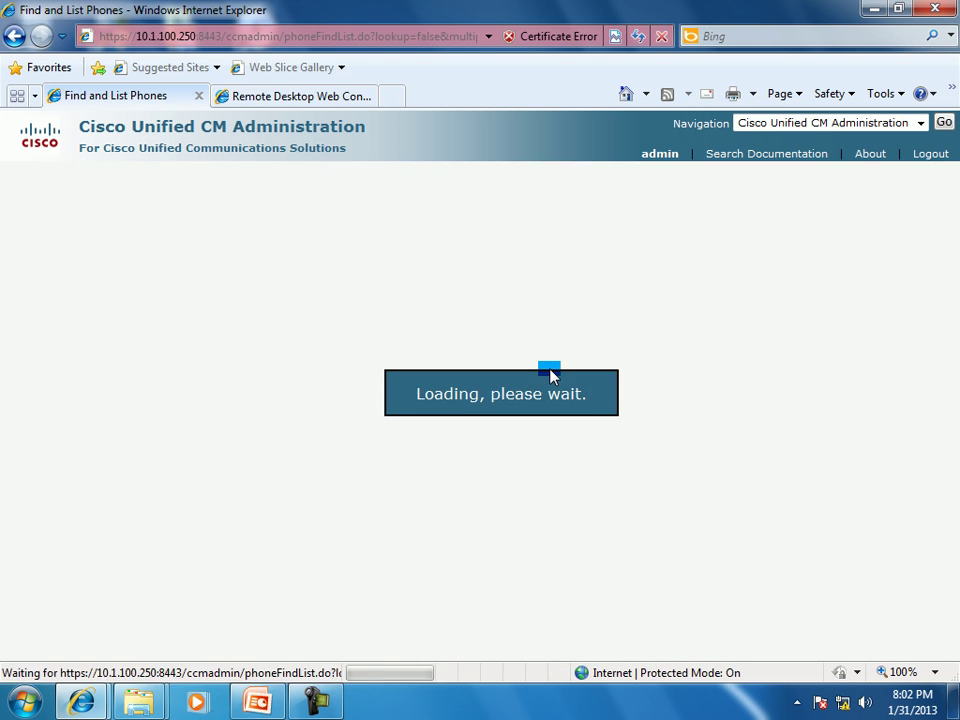
pyautogui.click(545, 368)
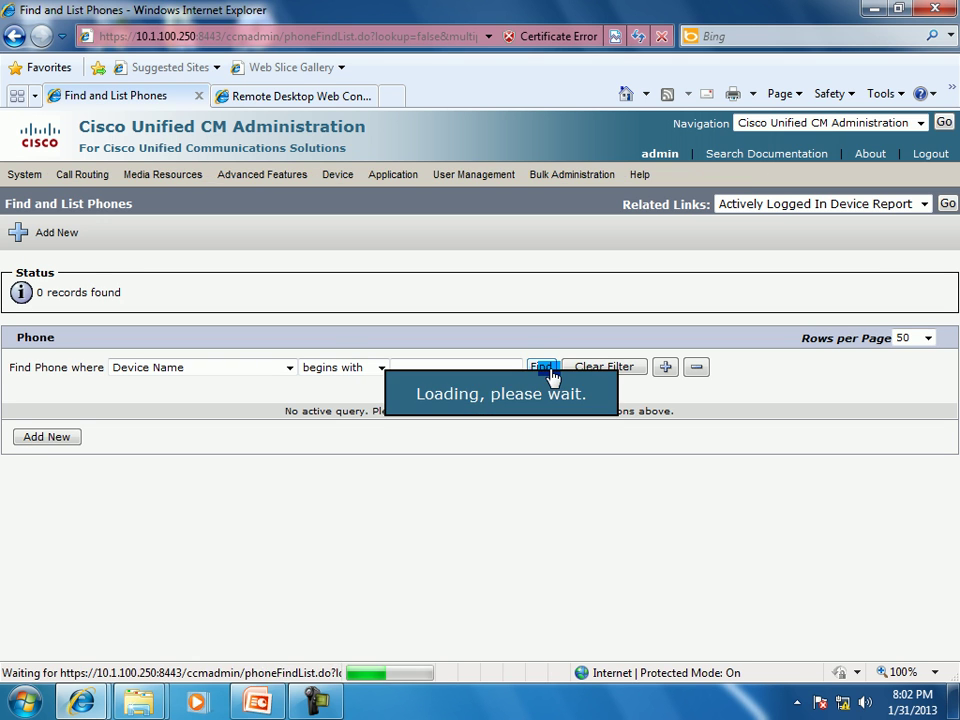
pyautogui.click(545, 368)
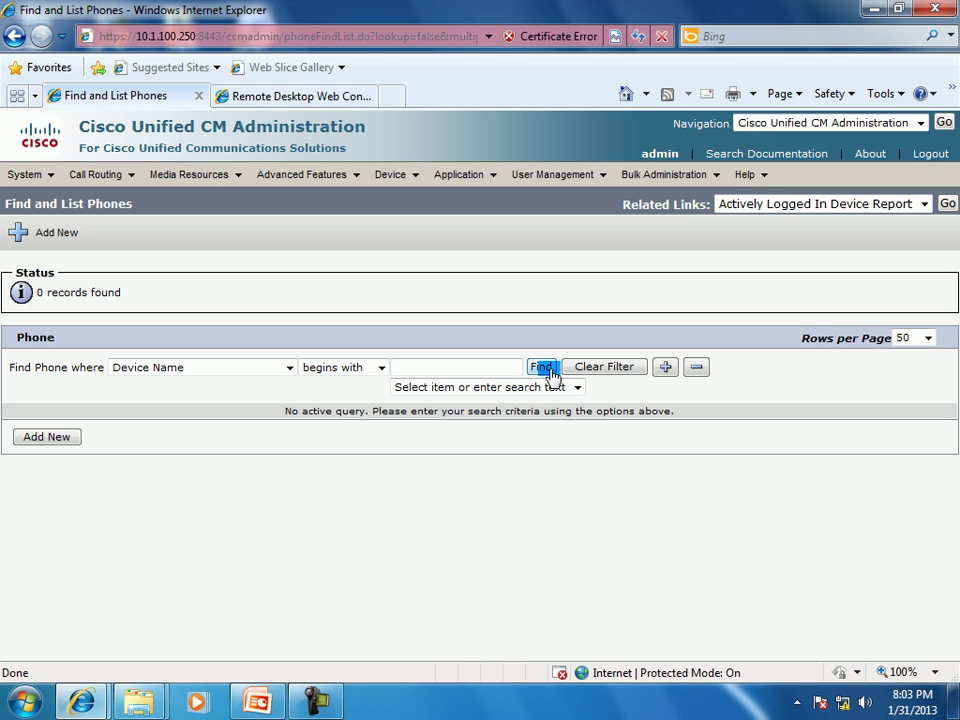
pyautogui.click(549, 371)
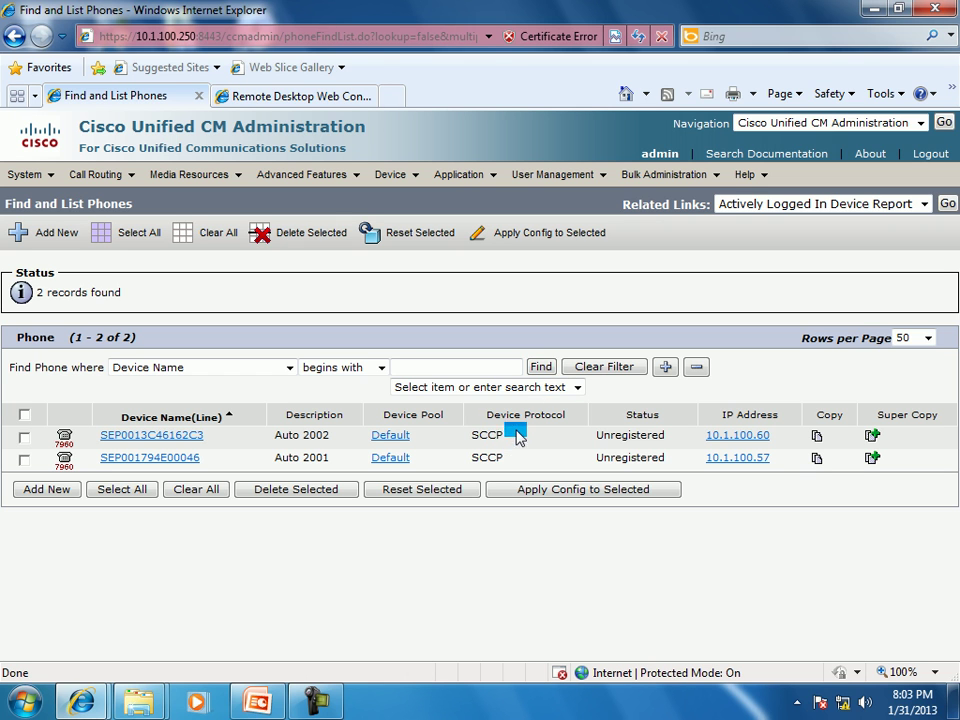
pyautogui.click(543, 369)
pyautogui.click(550, 370)
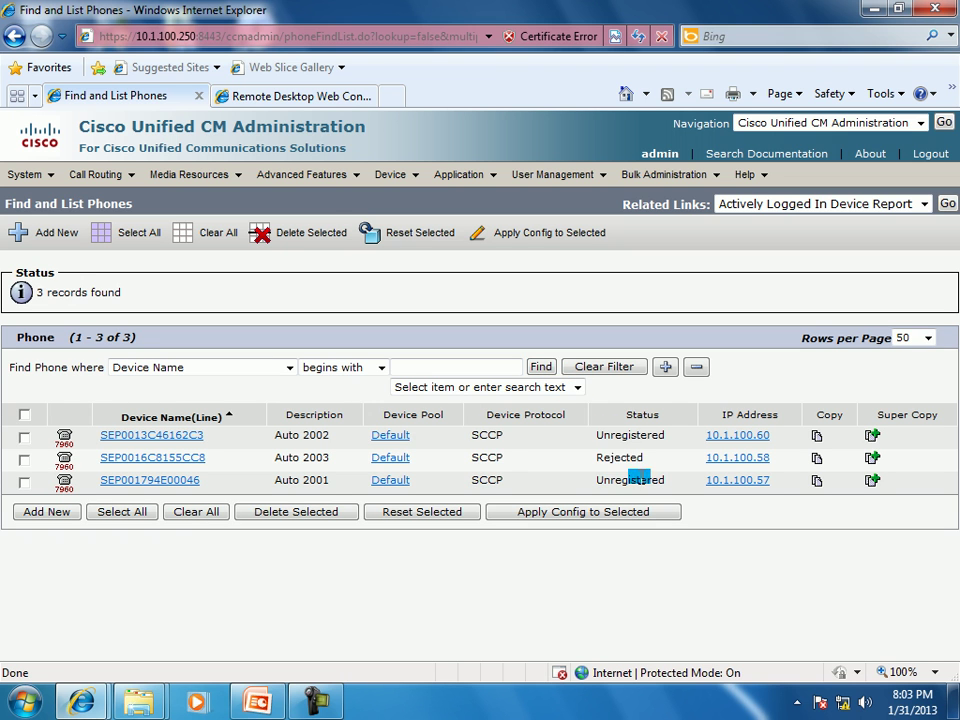
pyautogui.click(542, 368)
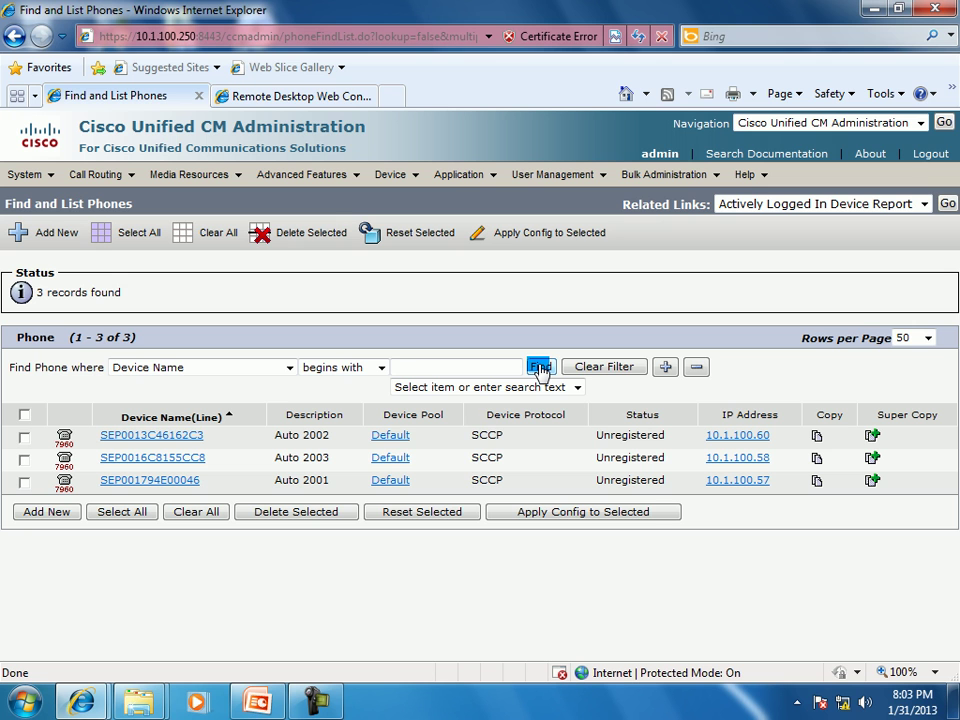
pyautogui.click(540, 368)
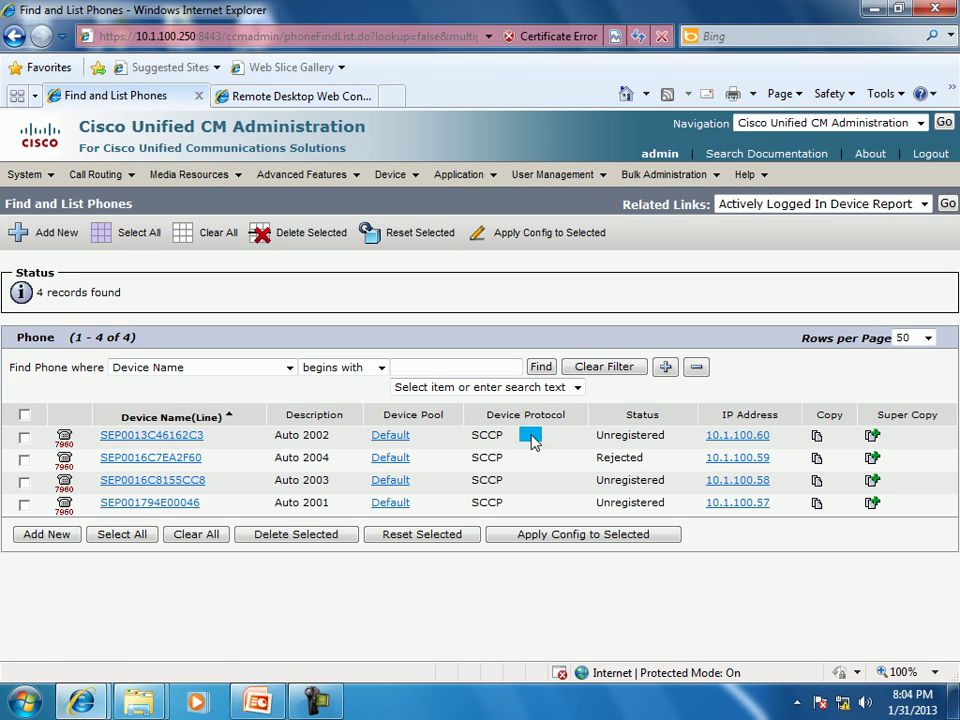
pyautogui.click(538, 368)
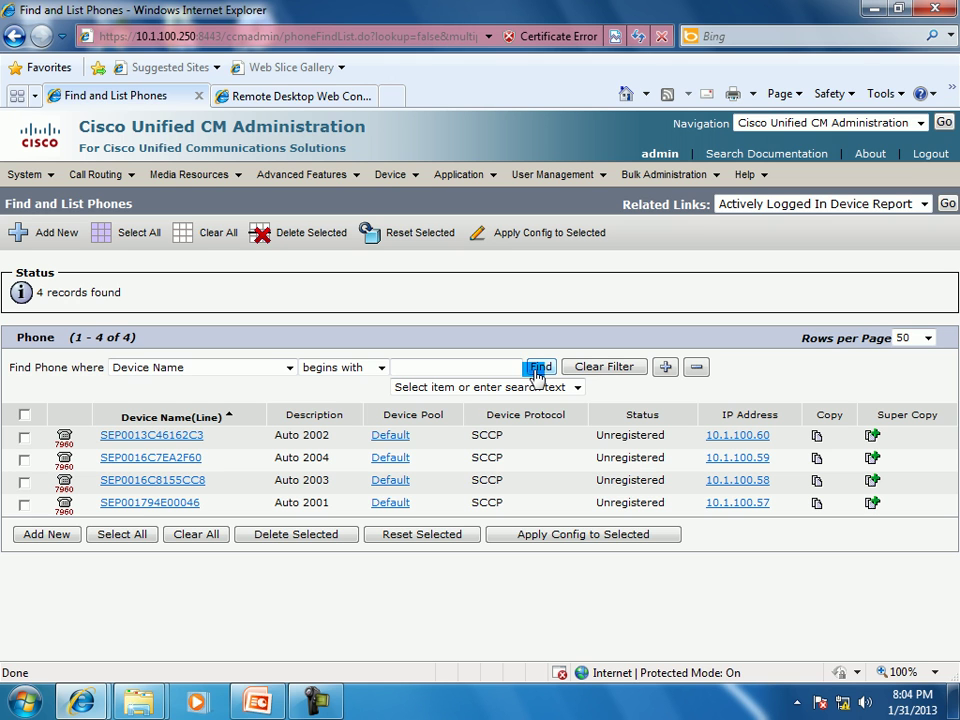
pyautogui.click(538, 369)
pyautogui.click(316, 701)
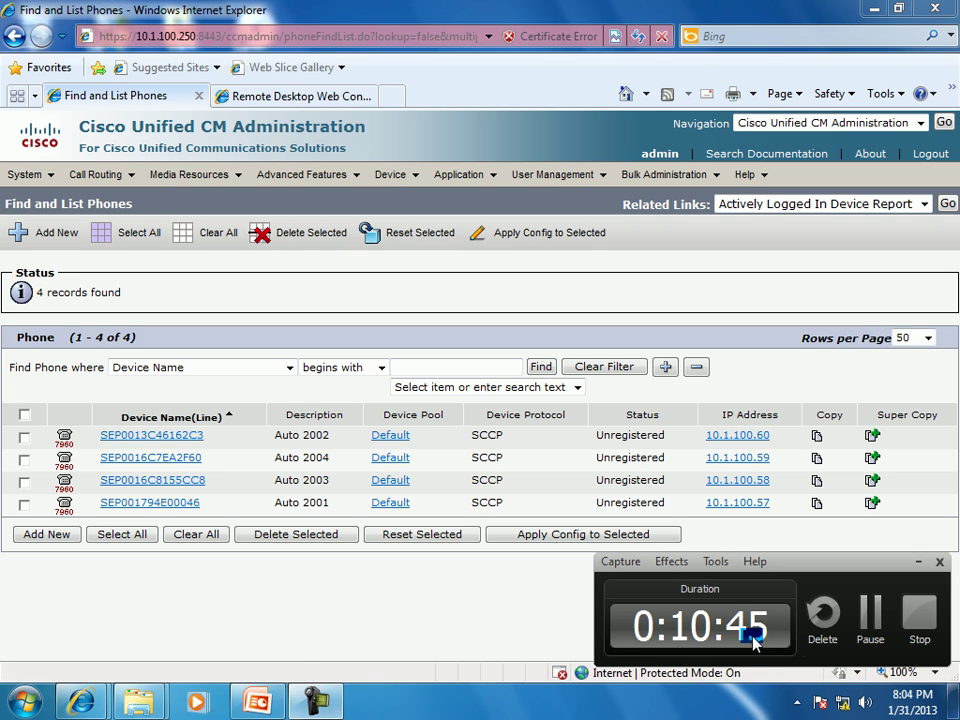